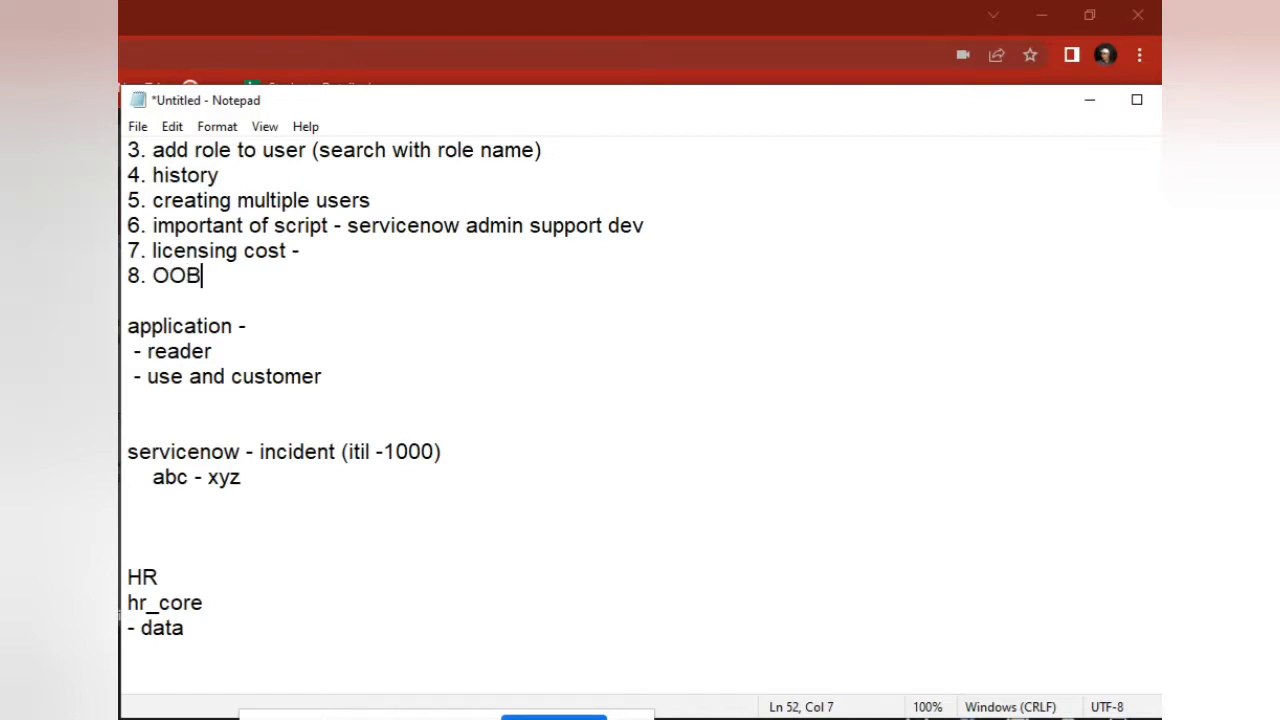
Add a new item '9.' on the line below '8. OOB'.
{"action": "key", "text": "Return"}
{"action": "type", "text": "9 "}
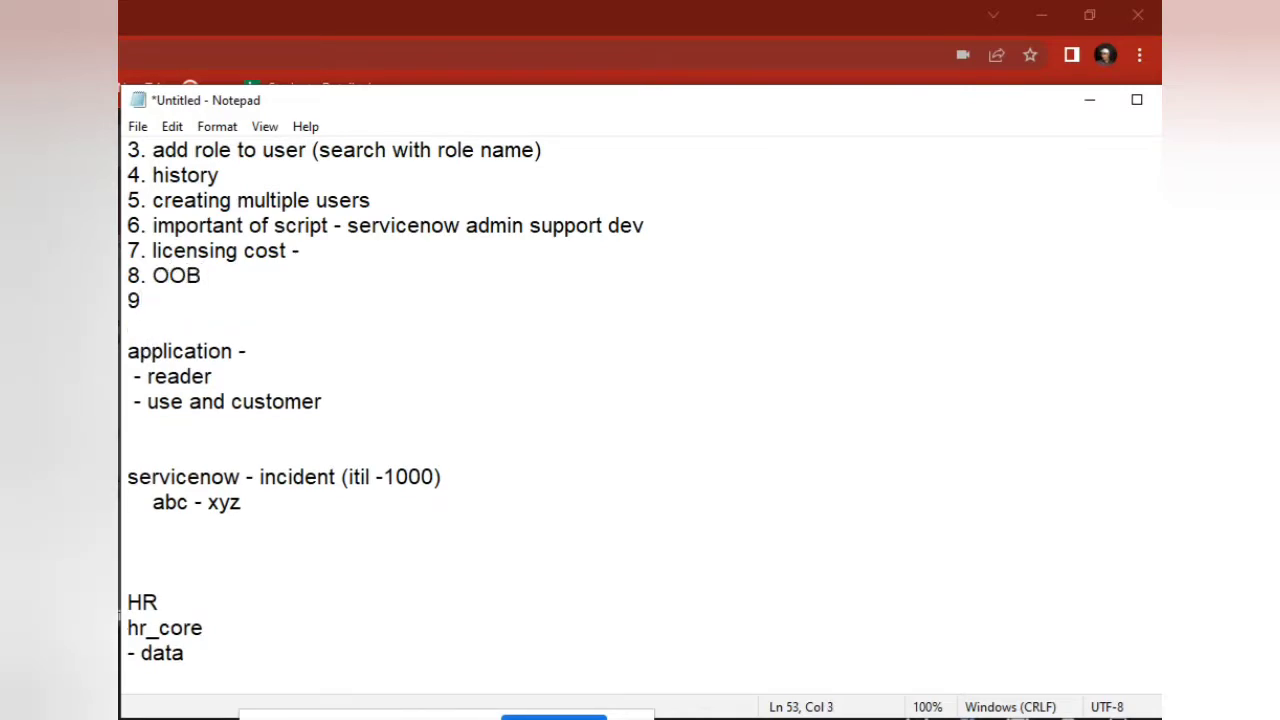
{"action": "type", "text": "."}
{"action": "key", "text": "BackSpace"}
{"action": "key", "text": "BackSpace"}
{"action": "key", "text": "BackSpace"}
{"action": "type", "text": "."}
Type three lines below item 9: '5.', '2 - >2' and '1 - <10+'.
{"action": "key", "text": "Return"}
{"action": "key", "text": "Return"}
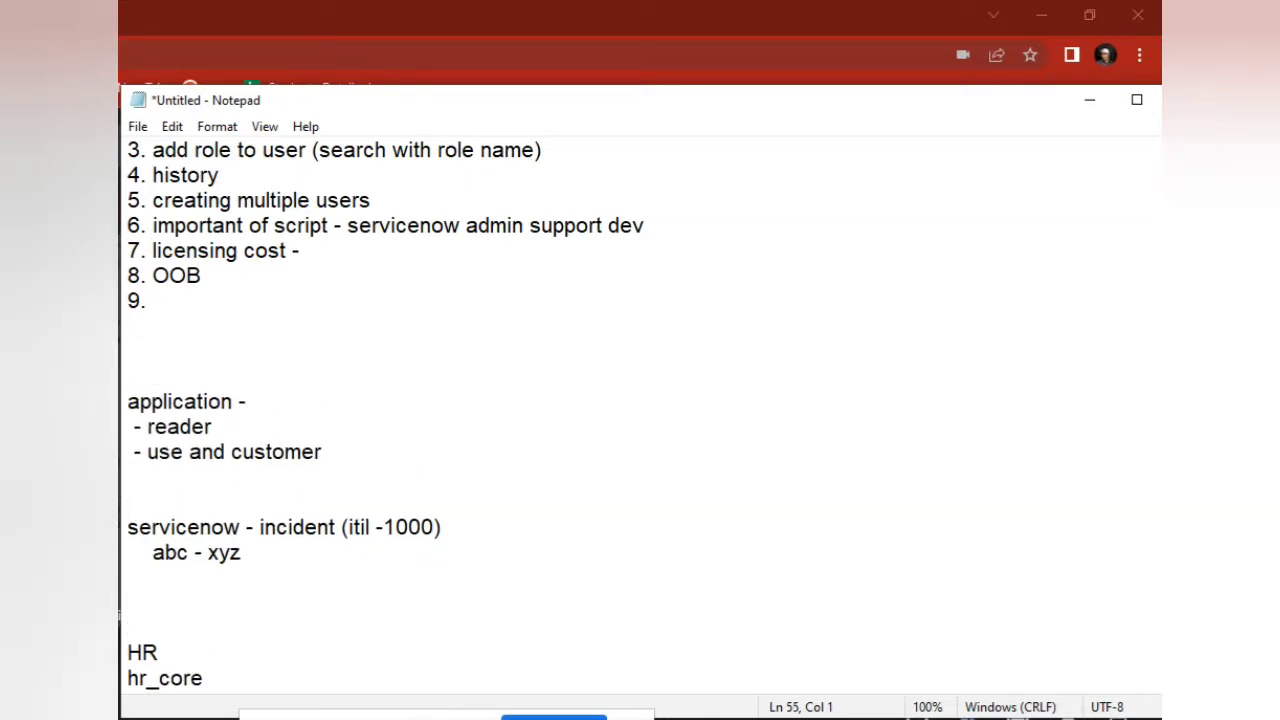
{"action": "type", "text": "5."}
{"action": "key", "text": "Return"}
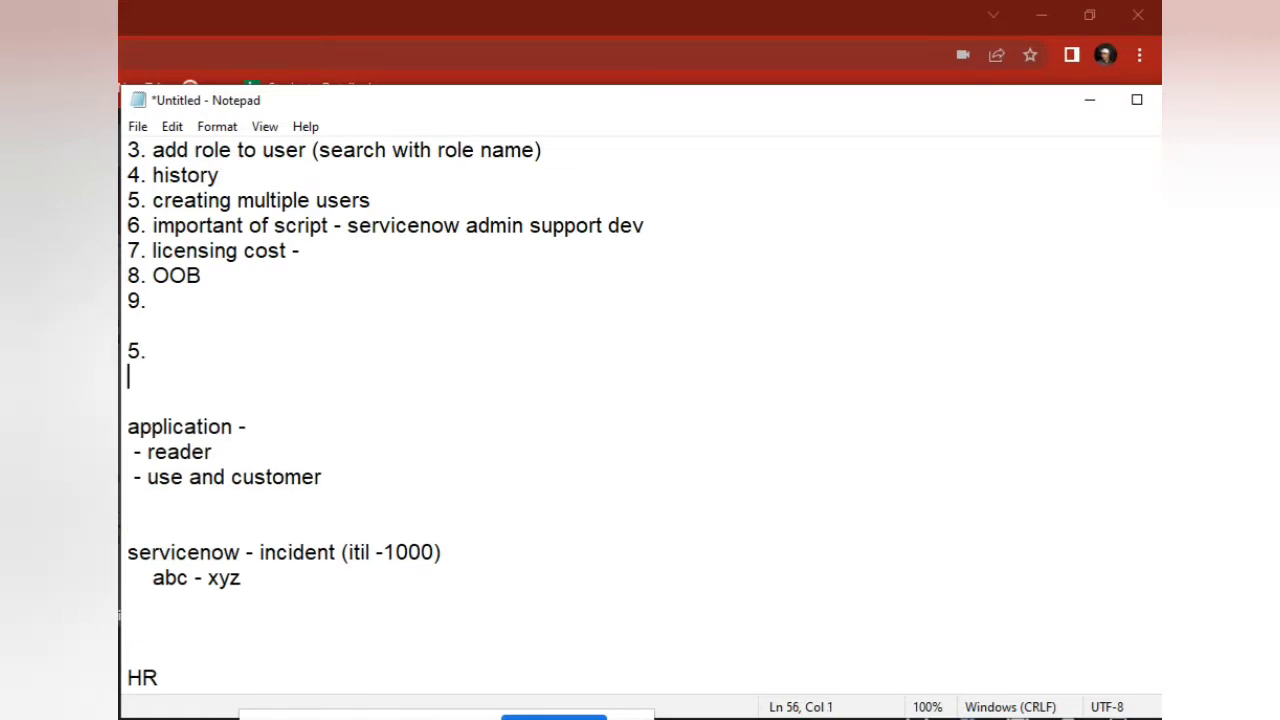
{"action": "key", "text": "Return"}
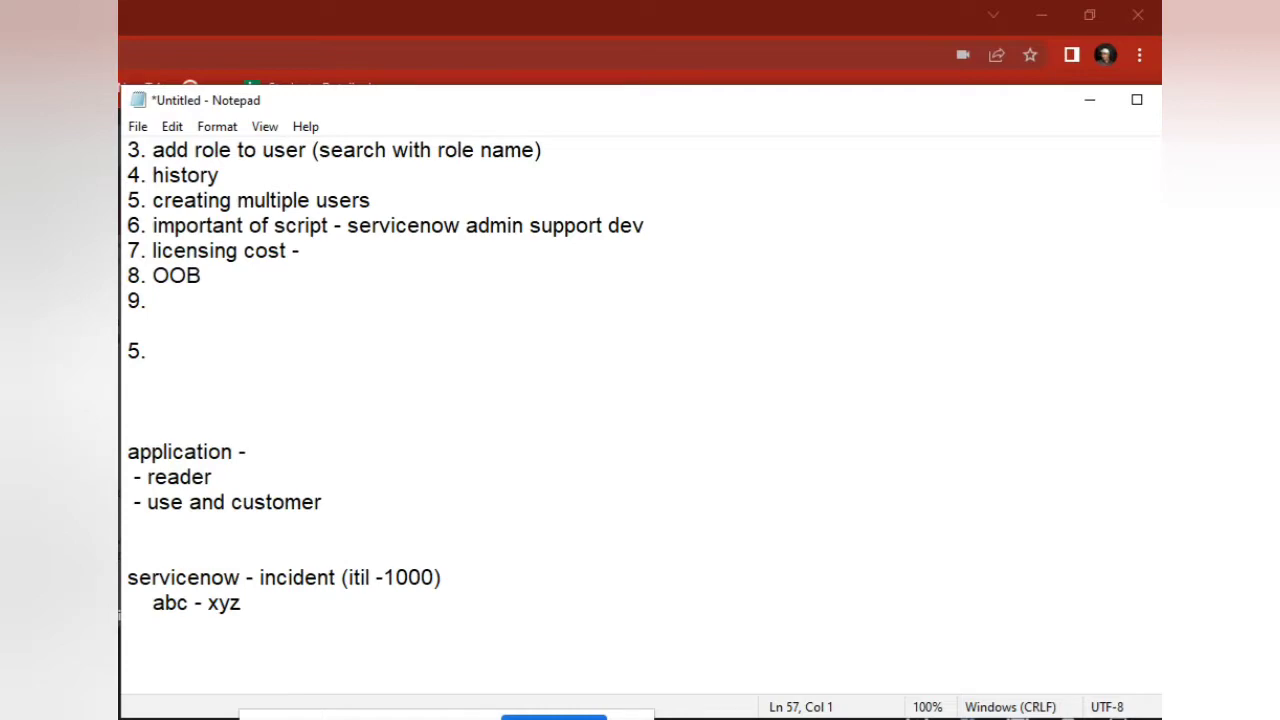
{"action": "key", "text": "Up"}
{"action": "type", "text": "2 - >2"}
{"action": "key", "text": "Return"}
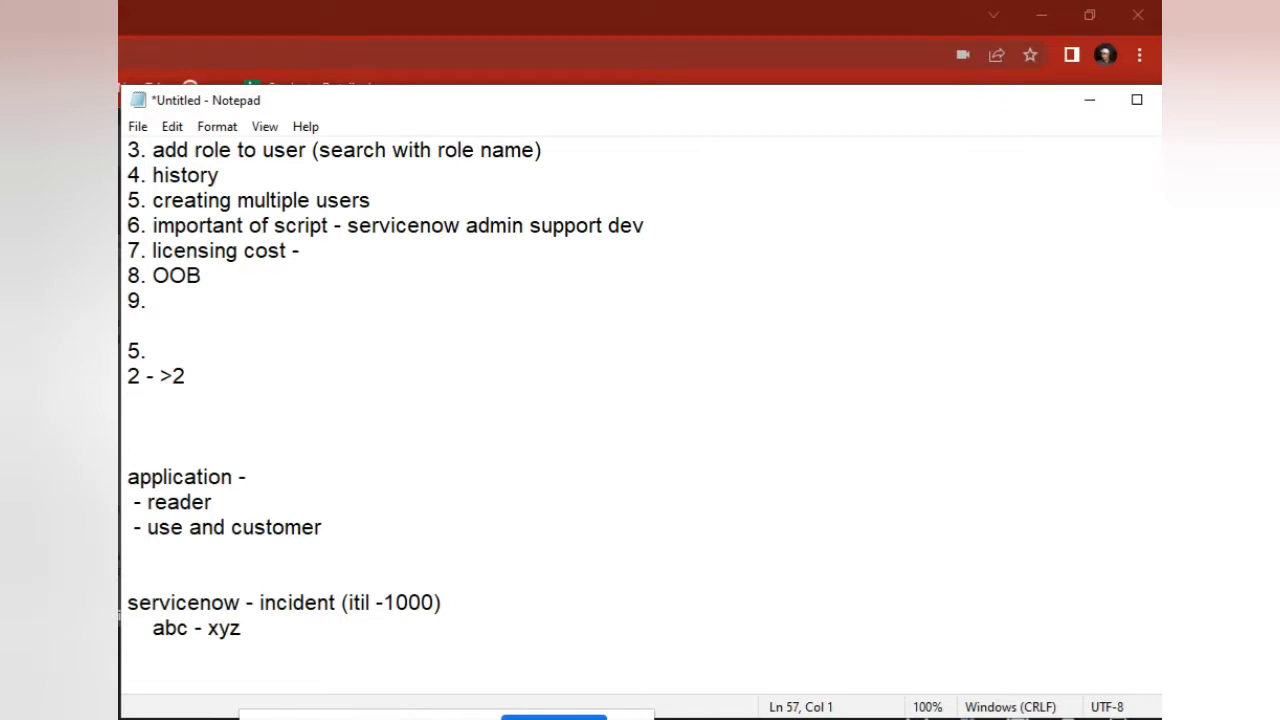
{"action": "type", "text": "1 - <10+"}
Renumber '5.' to '3.' and extend the lines to '2 - >2 - l1' and '1 - <10+ -'.
{"action": "left_click", "coordinate": [142, 352]}
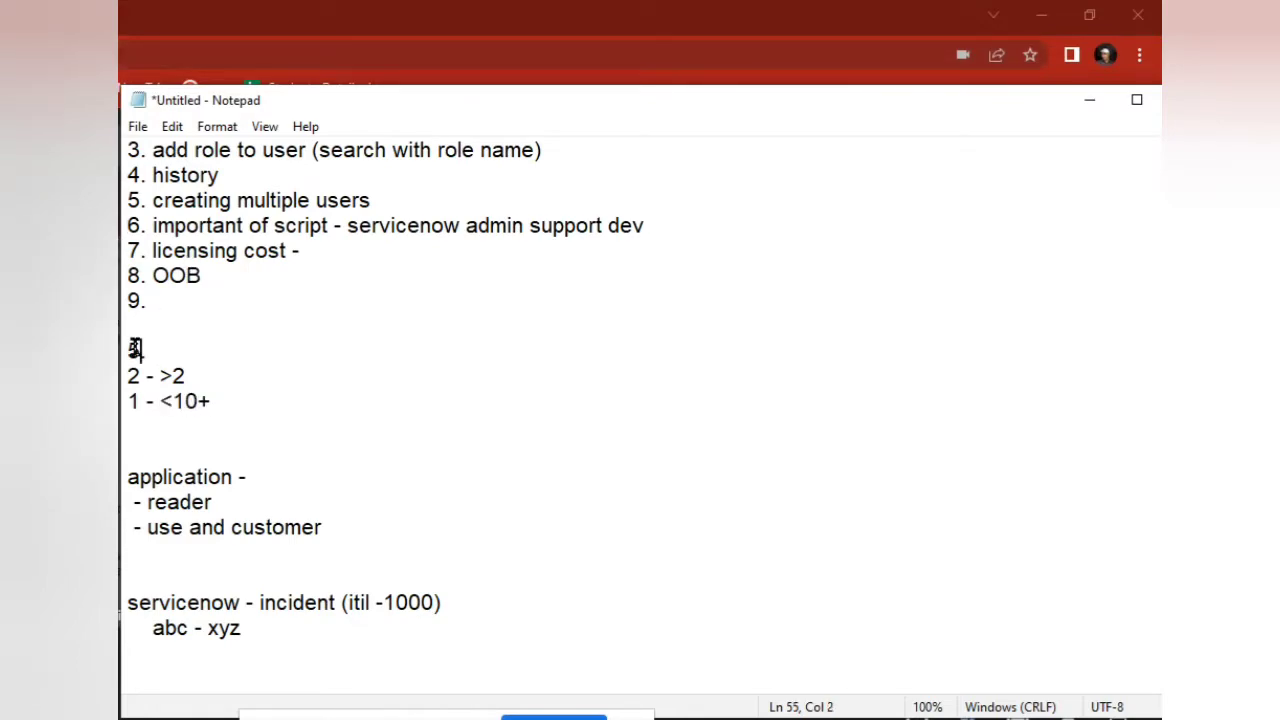
{"action": "key", "text": "BackSpace"}
{"action": "type", "text": "3"}
{"action": "double_click", "coordinate": [134, 376]}
{"action": "left_click", "coordinate": [212, 379]}
{"action": "type", "text": "- l1"}
{"action": "key", "text": "Down"}
{"action": "type", "text": "-"}
Complete the line as '1 - <10+ - L3' and add the heading 'incident' above '3.'.
{"action": "left_click", "coordinate": [129, 376]}
{"action": "left_click", "coordinate": [128, 403]}
{"action": "double_click", "coordinate": [131, 402]}
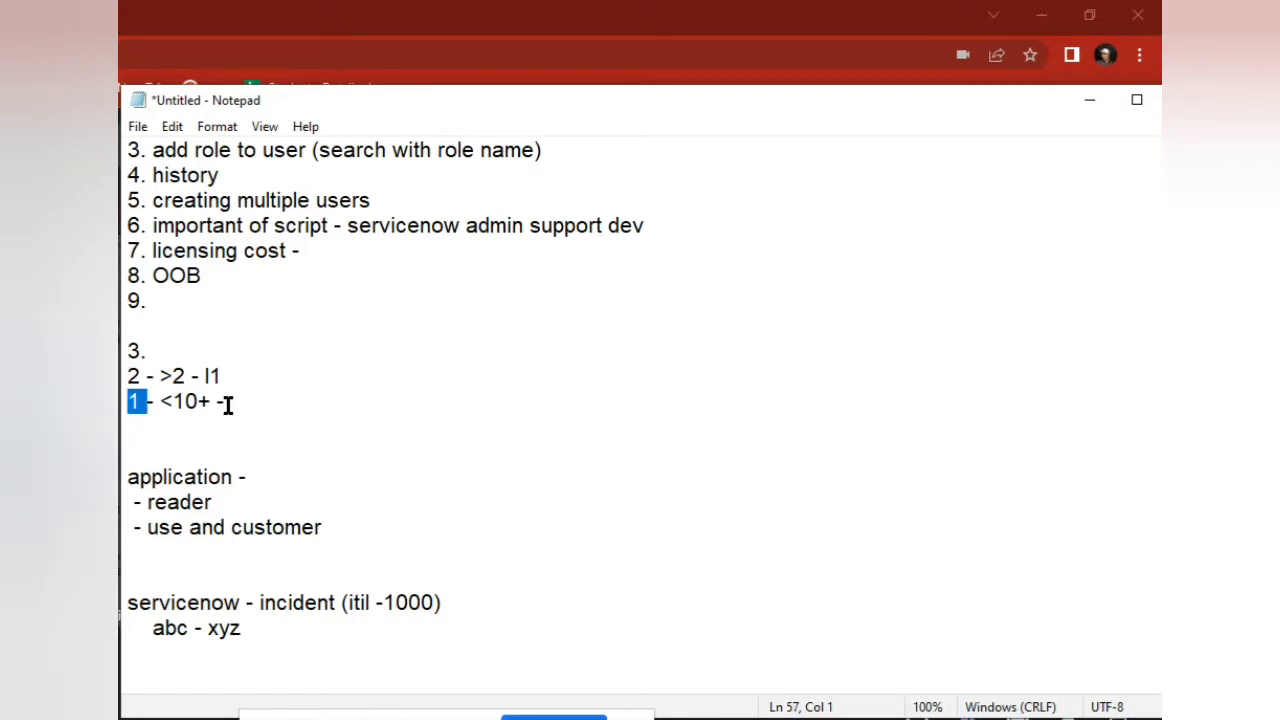
{"action": "left_click", "coordinate": [254, 402]}
{"action": "type", "text": "L3"}
{"action": "double_click", "coordinate": [134, 375]}
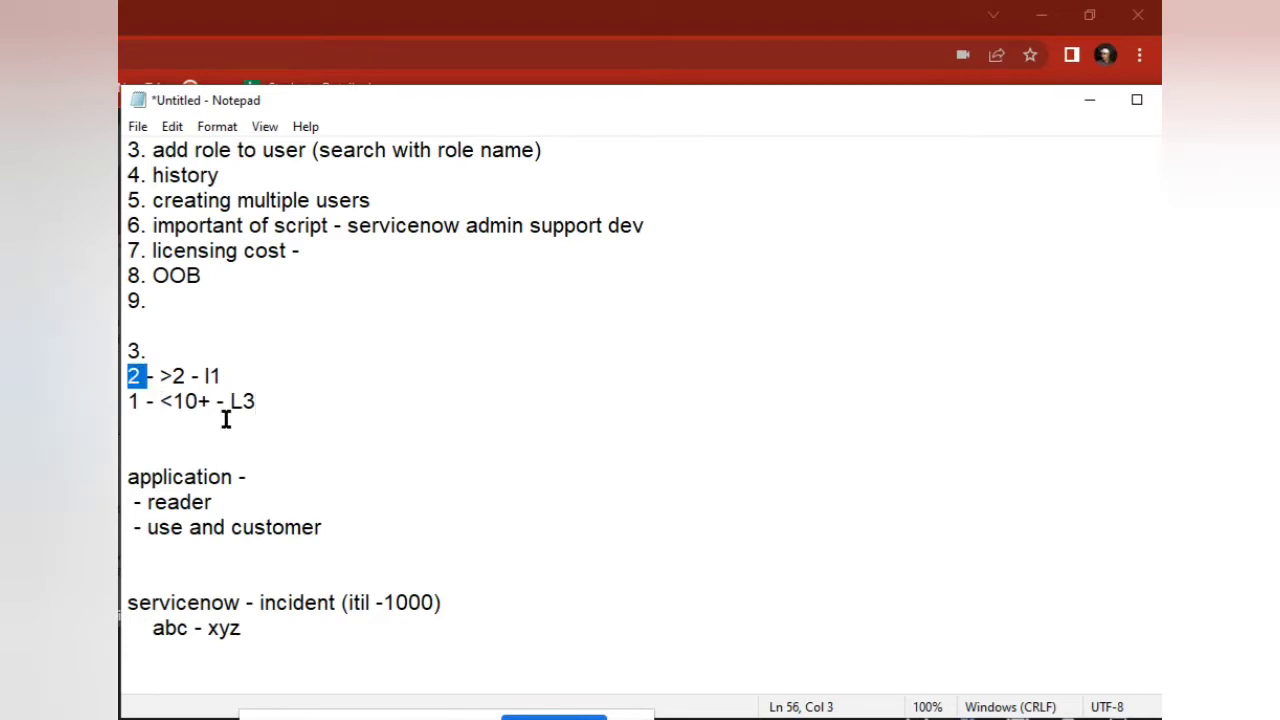
{"action": "left_click", "coordinate": [177, 333]}
{"action": "key", "text": "Return"}
{"action": "type", "text": "incident"}
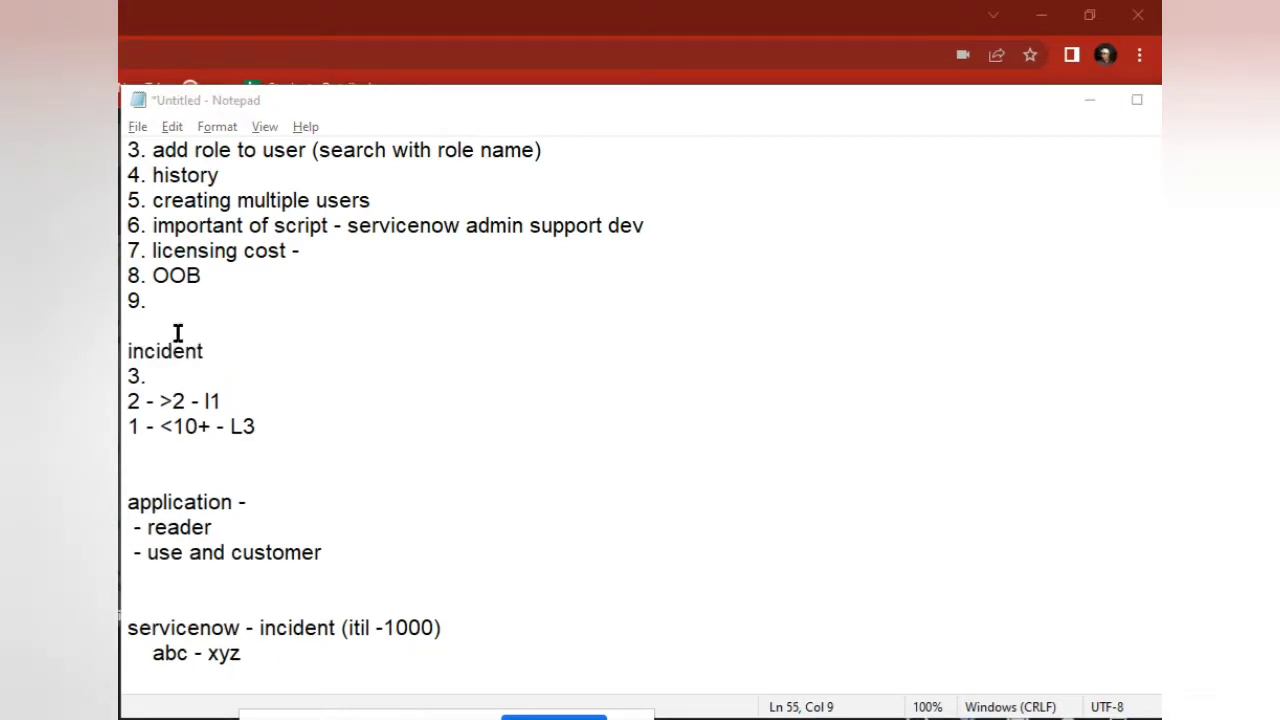
Switch to Chrome and bring up the ServiceNow incident record form.
{"action": "key", "text": "alt+Tab"}
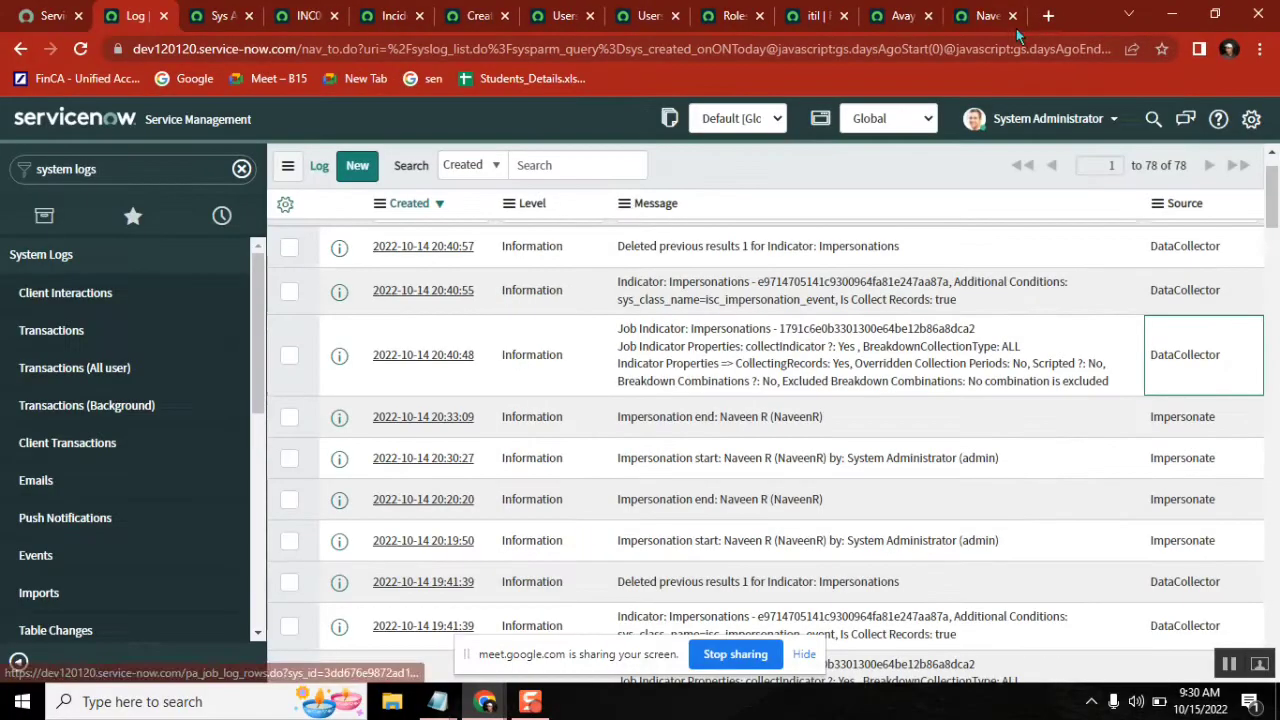
{"action": "left_click", "coordinate": [976, 24]}
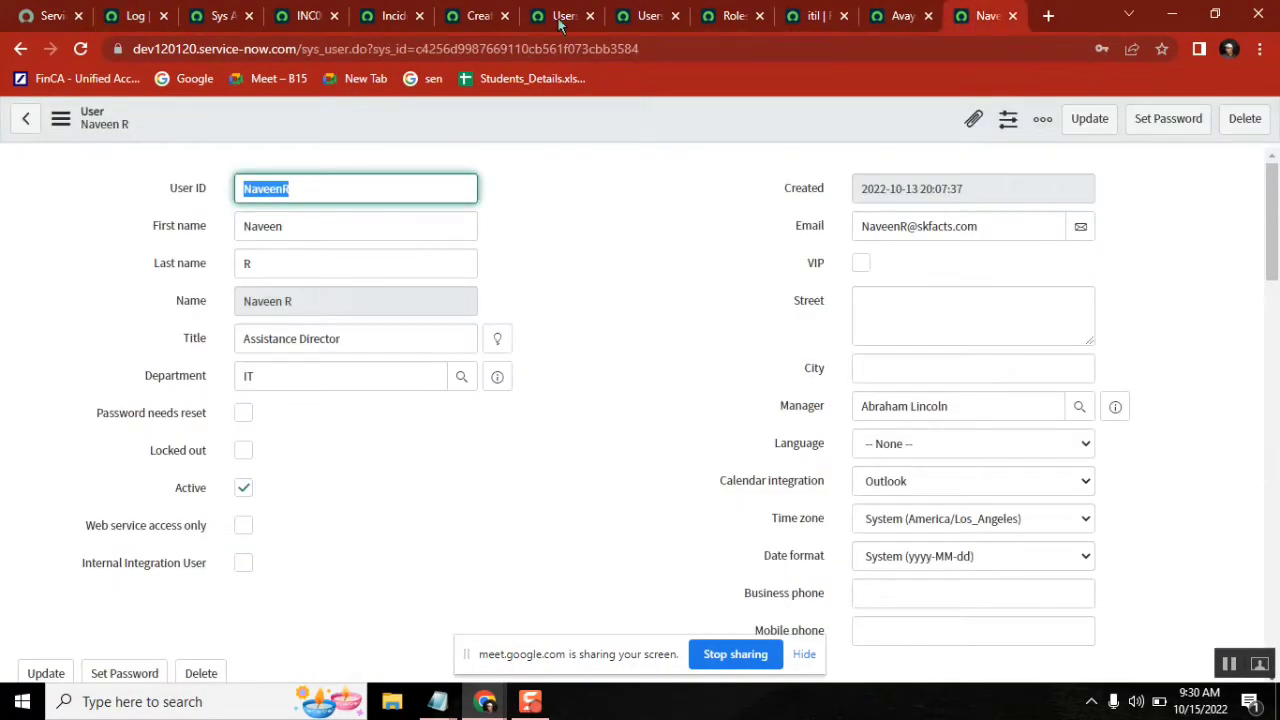
{"action": "left_click", "coordinate": [388, 18]}
{"action": "left_click", "coordinate": [288, 18]}
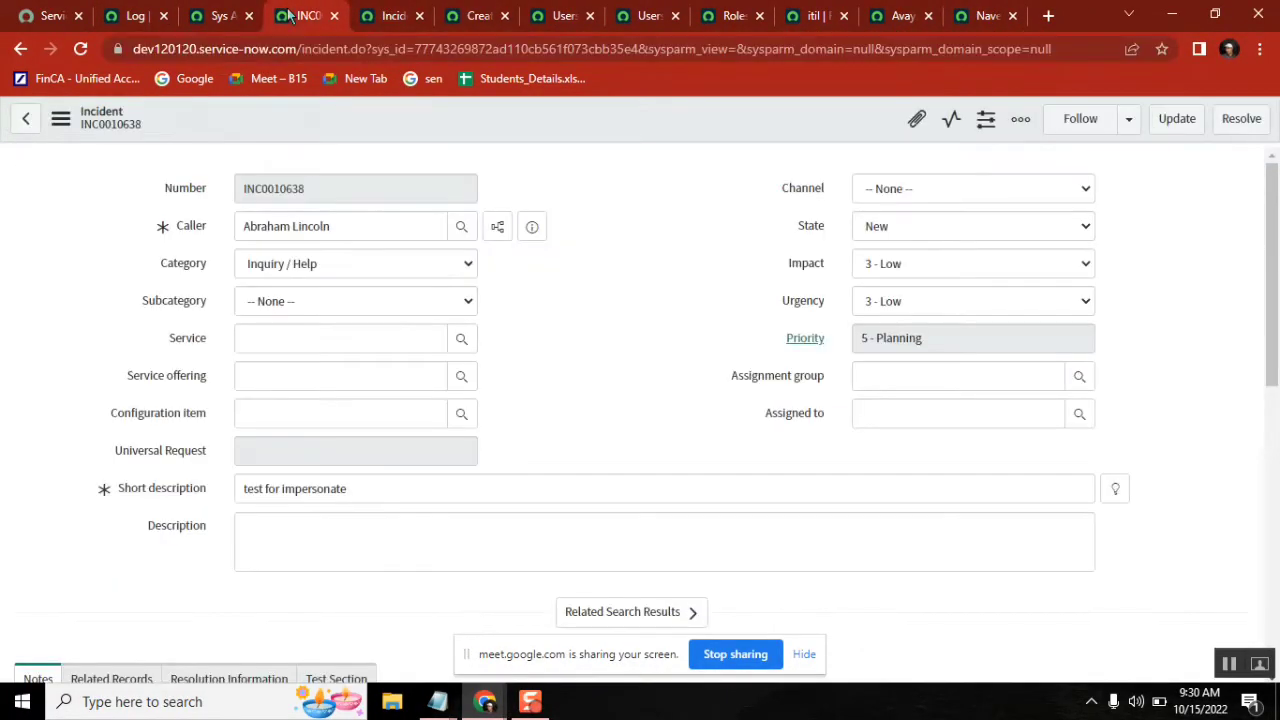
Set Impact and Urgency to 1 - High, making Priority 1 - Critical.
{"action": "left_click", "coordinate": [910, 262]}
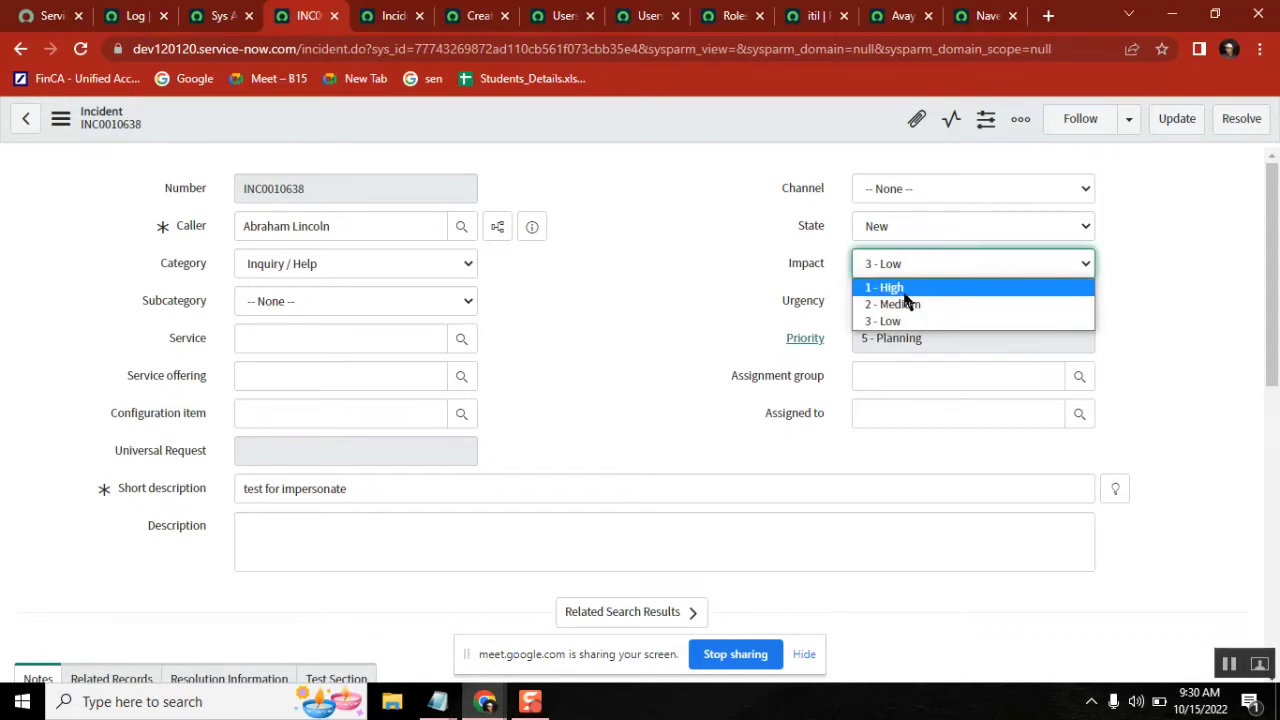
{"action": "left_click", "coordinate": [909, 288]}
{"action": "left_click", "coordinate": [910, 301]}
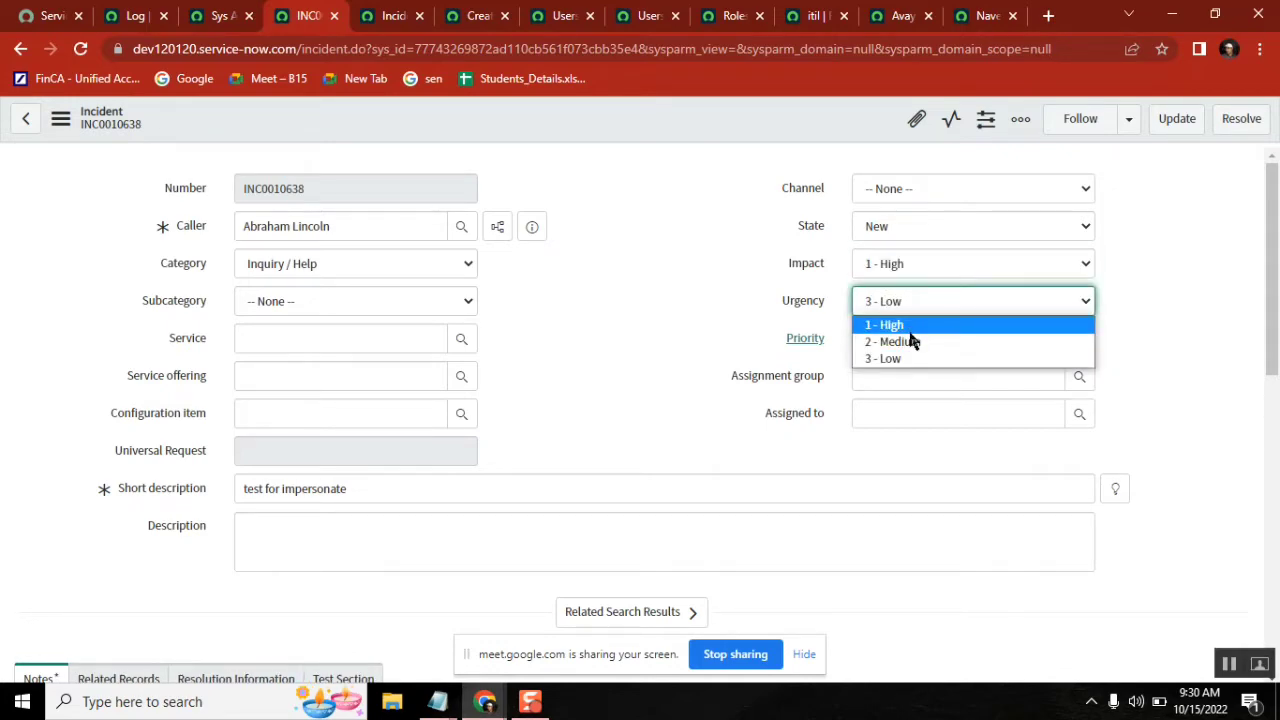
{"action": "left_click", "coordinate": [910, 338]}
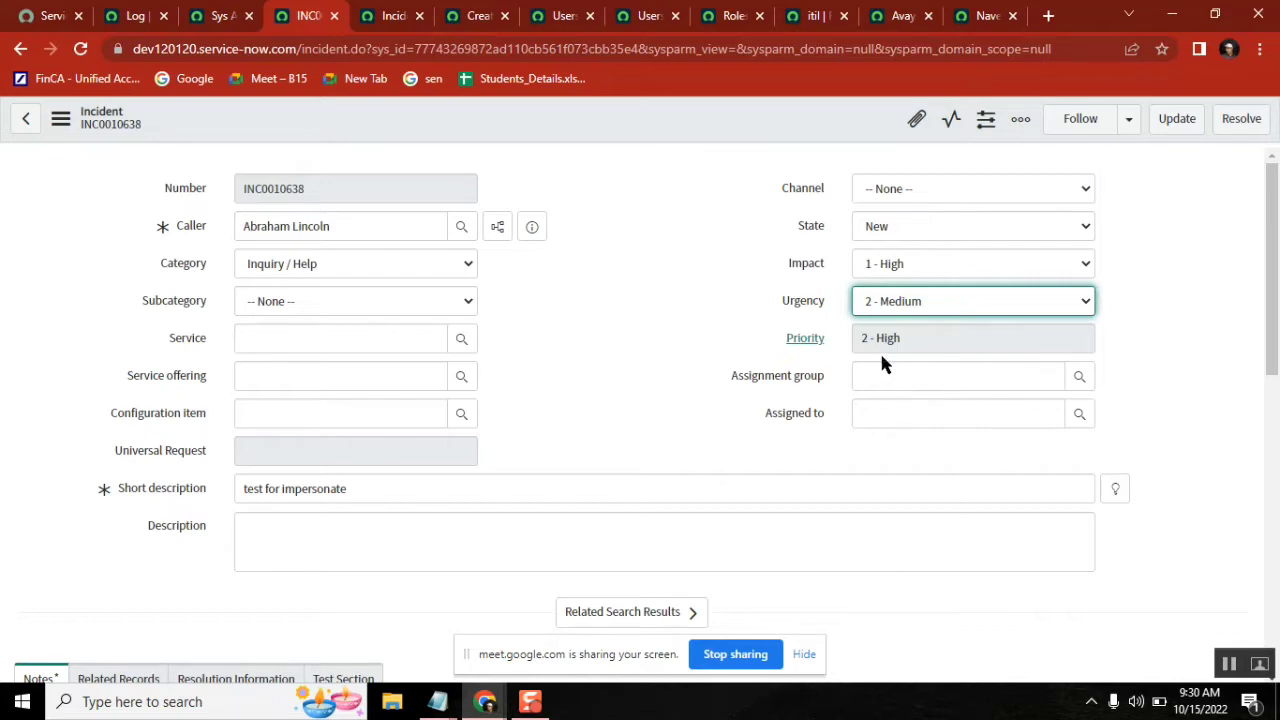
{"action": "left_click", "coordinate": [890, 303]}
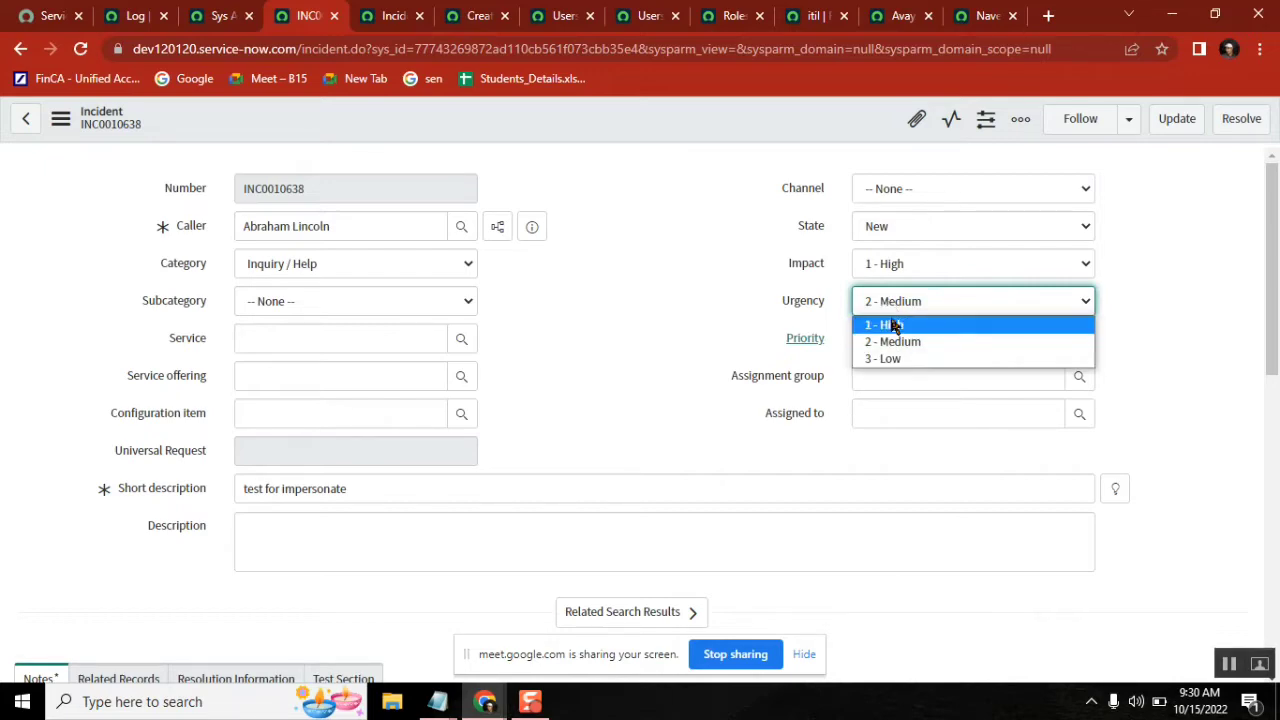
{"action": "left_click", "coordinate": [891, 323]}
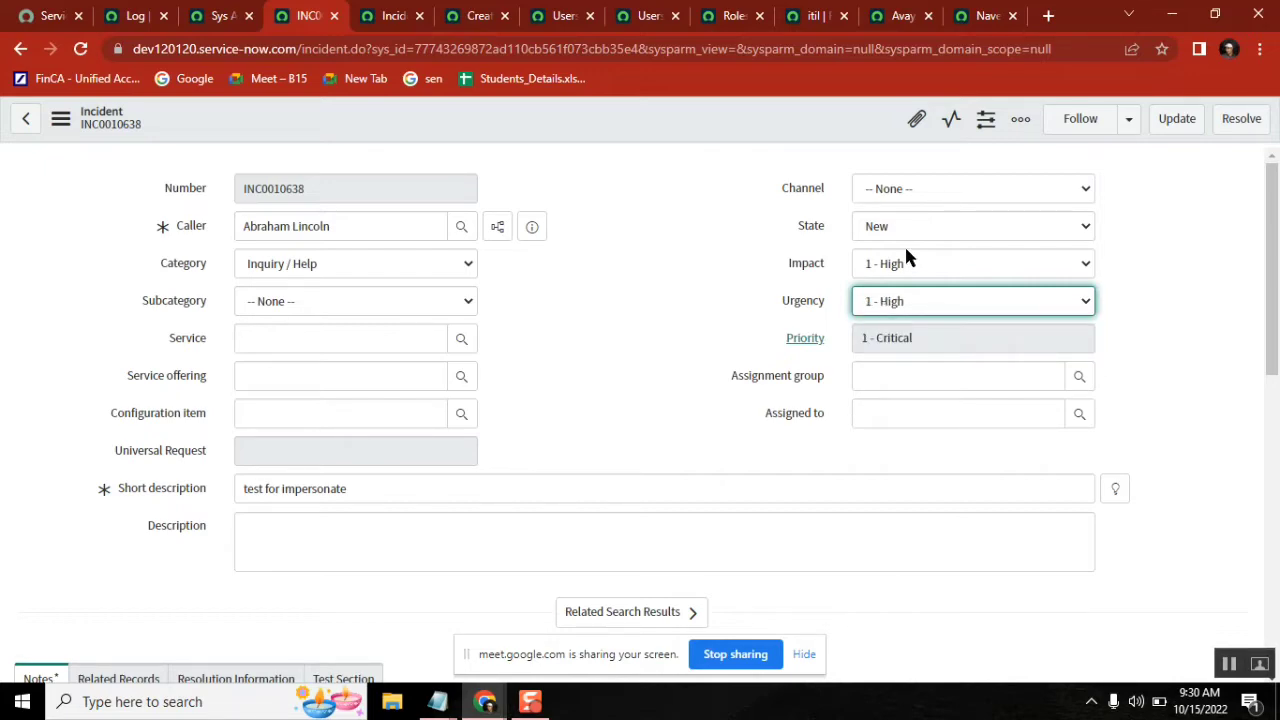
{"action": "left_click", "coordinate": [893, 338]}
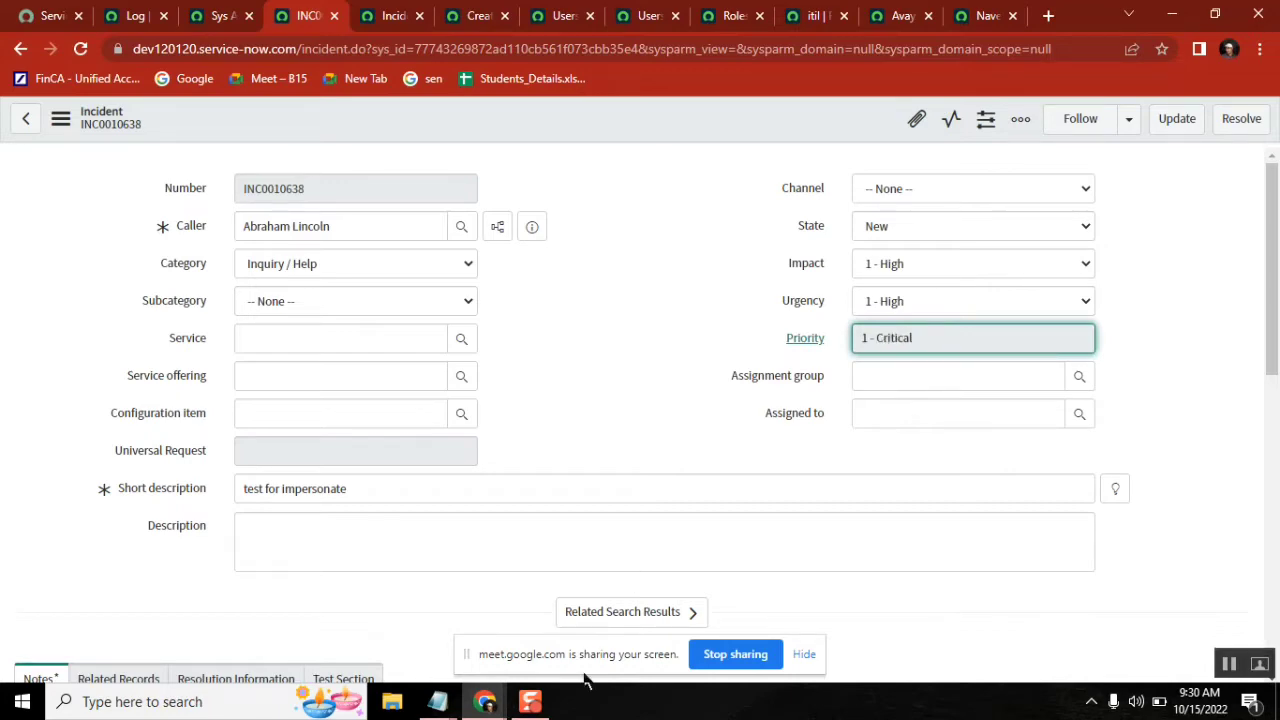
{"action": "left_click", "coordinate": [437, 701]}
Bring Notepad forward and narrow it so the incident form shows beside it.
{"action": "left_click", "coordinate": [400, 622]}
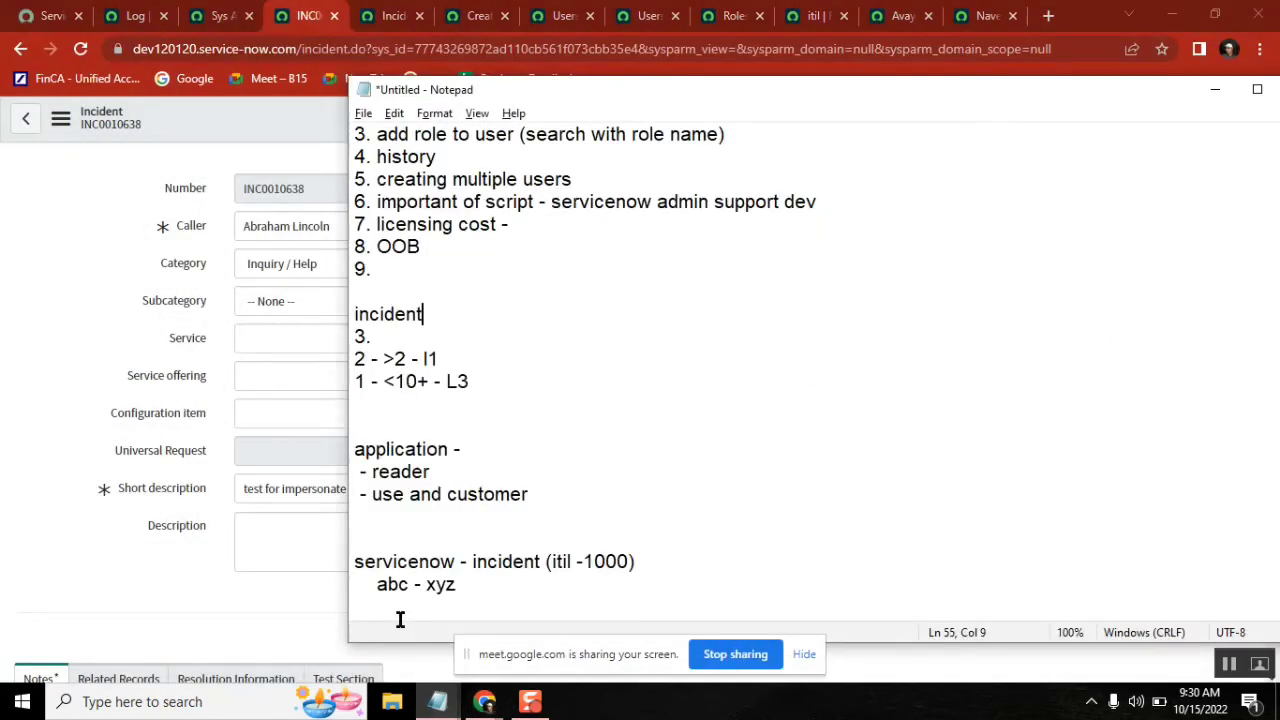
{"action": "left_click_drag", "start_coordinate": [930, 100], "coordinate": [707, 84]}
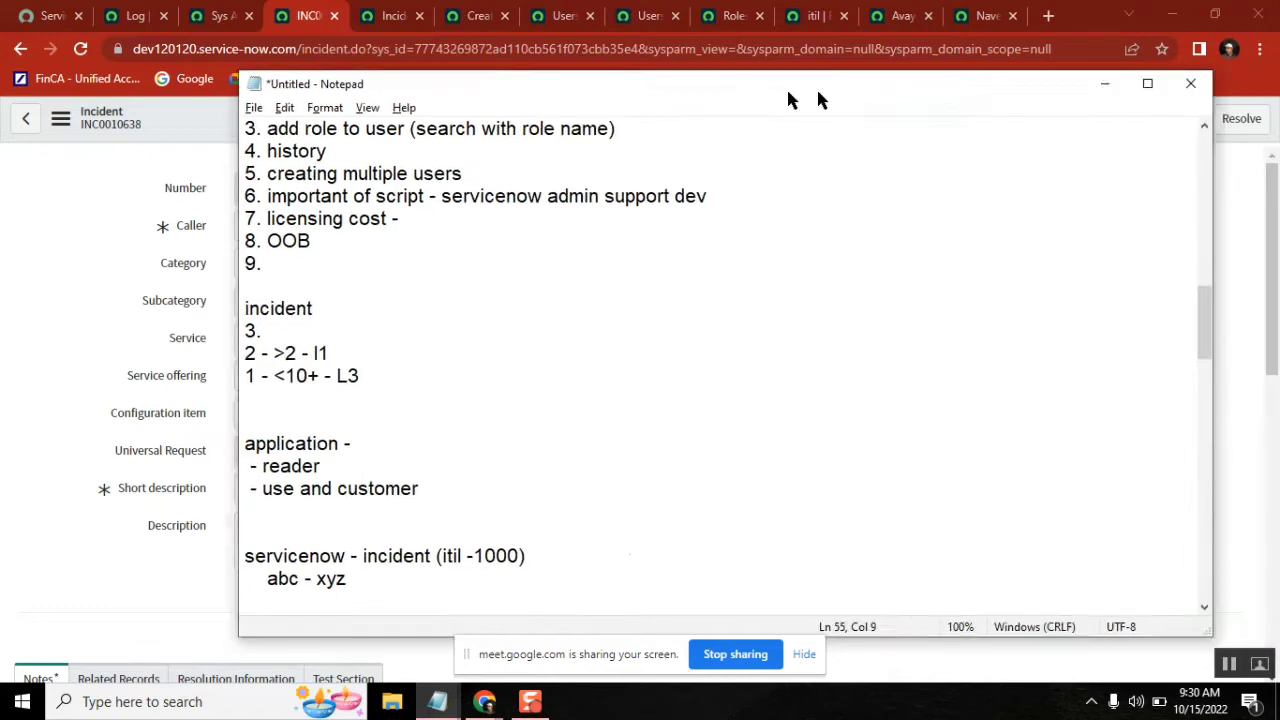
{"action": "left_click_drag", "start_coordinate": [1099, 251], "coordinate": [813, 259]}
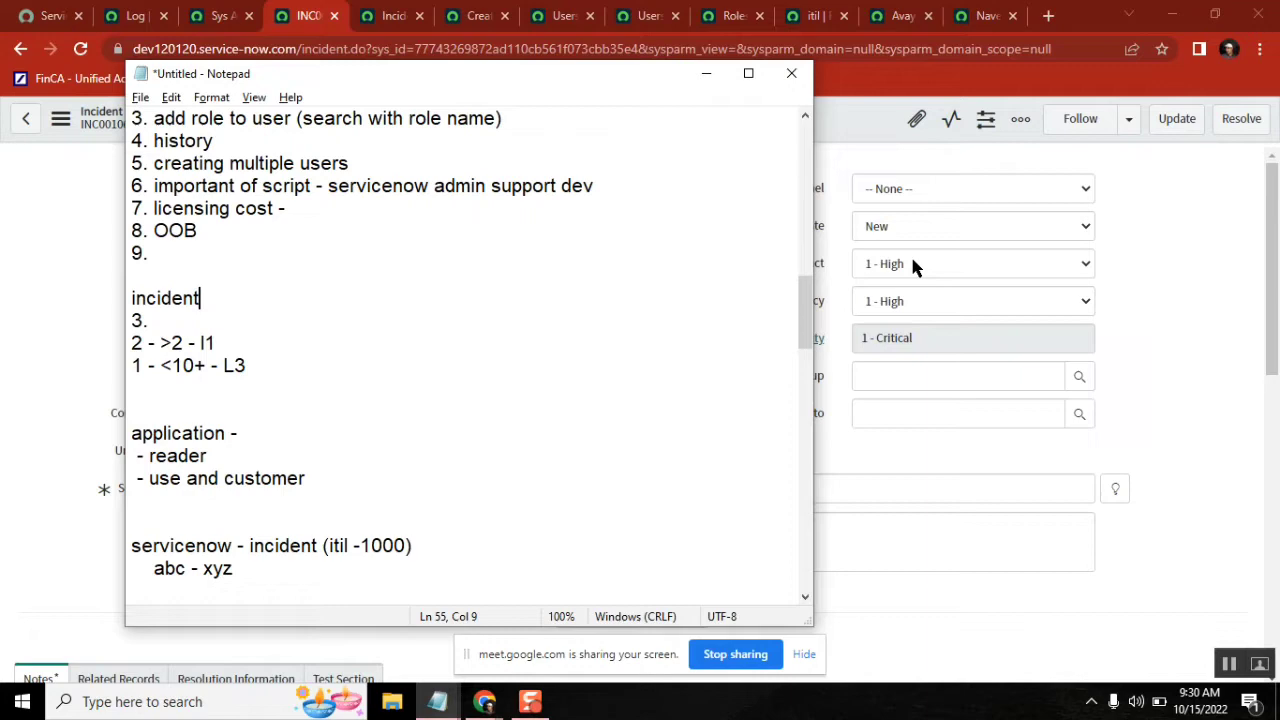
Add an 'incident' line under '1 - <10+ - L3' followed by two blank lines.
{"action": "left_click", "coordinate": [332, 364]}
{"action": "key", "text": "Return"}
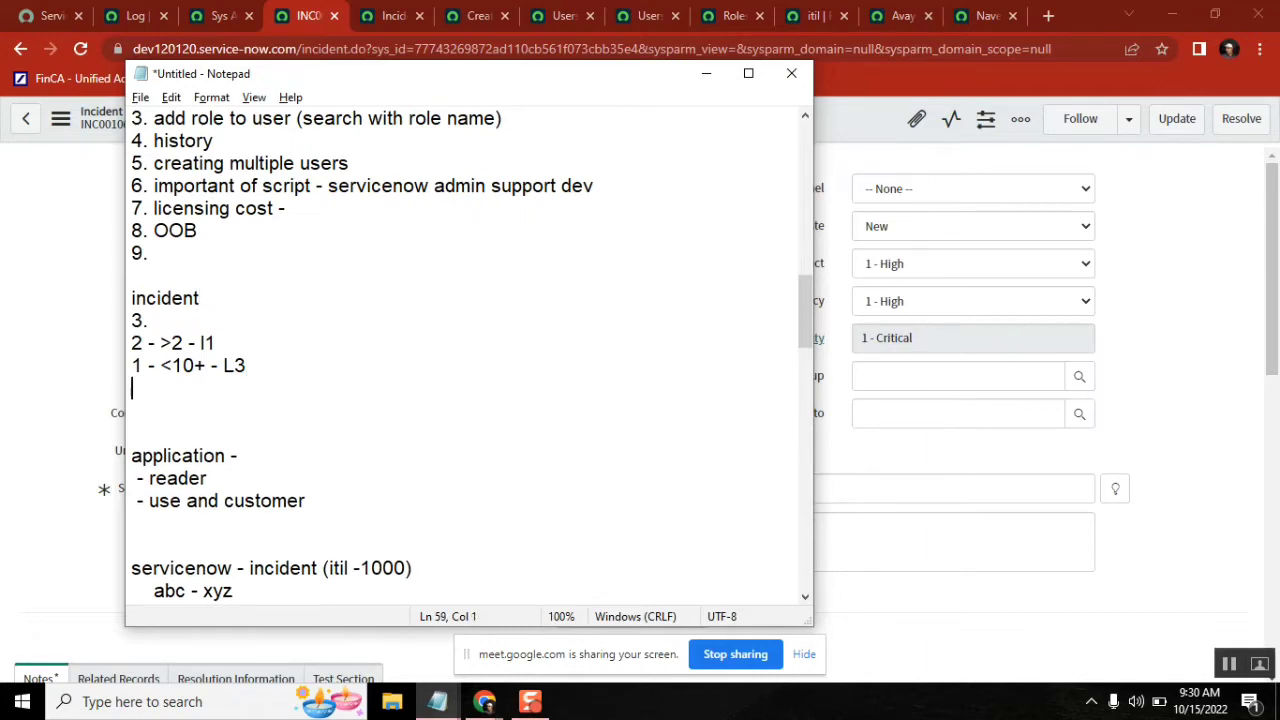
{"action": "type", "text": "incident"}
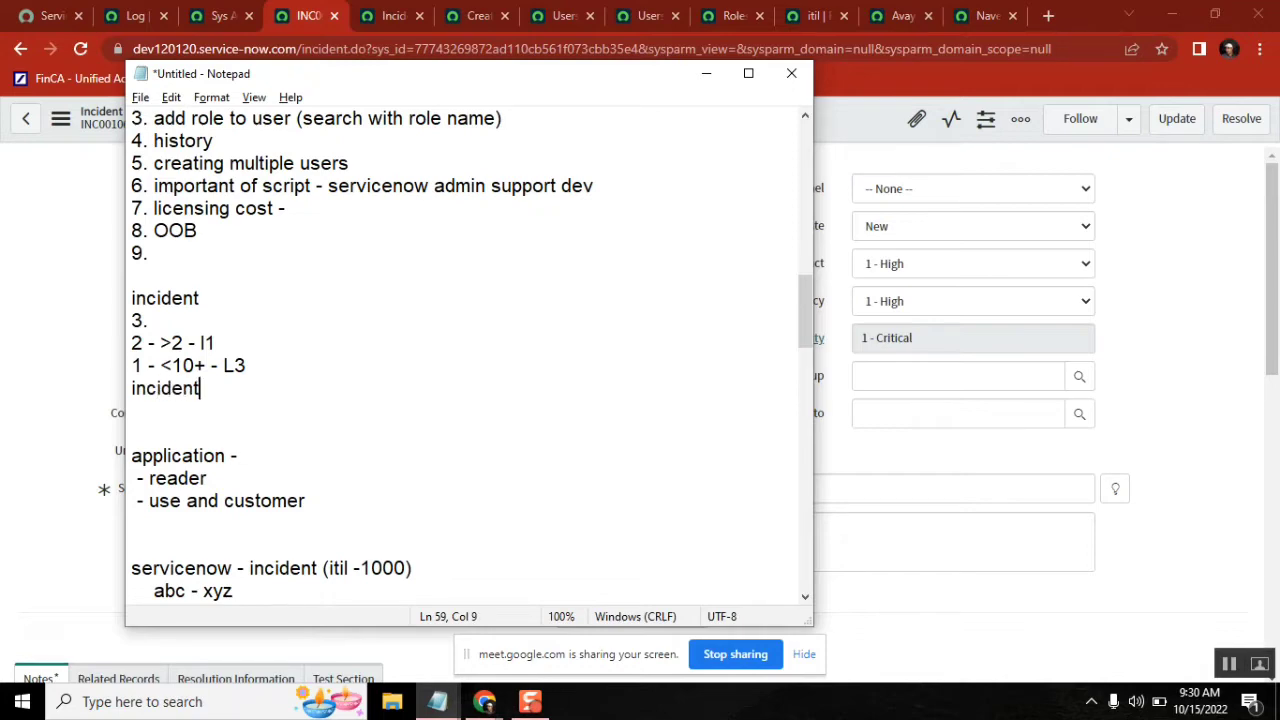
{"action": "key", "text": "Return"}
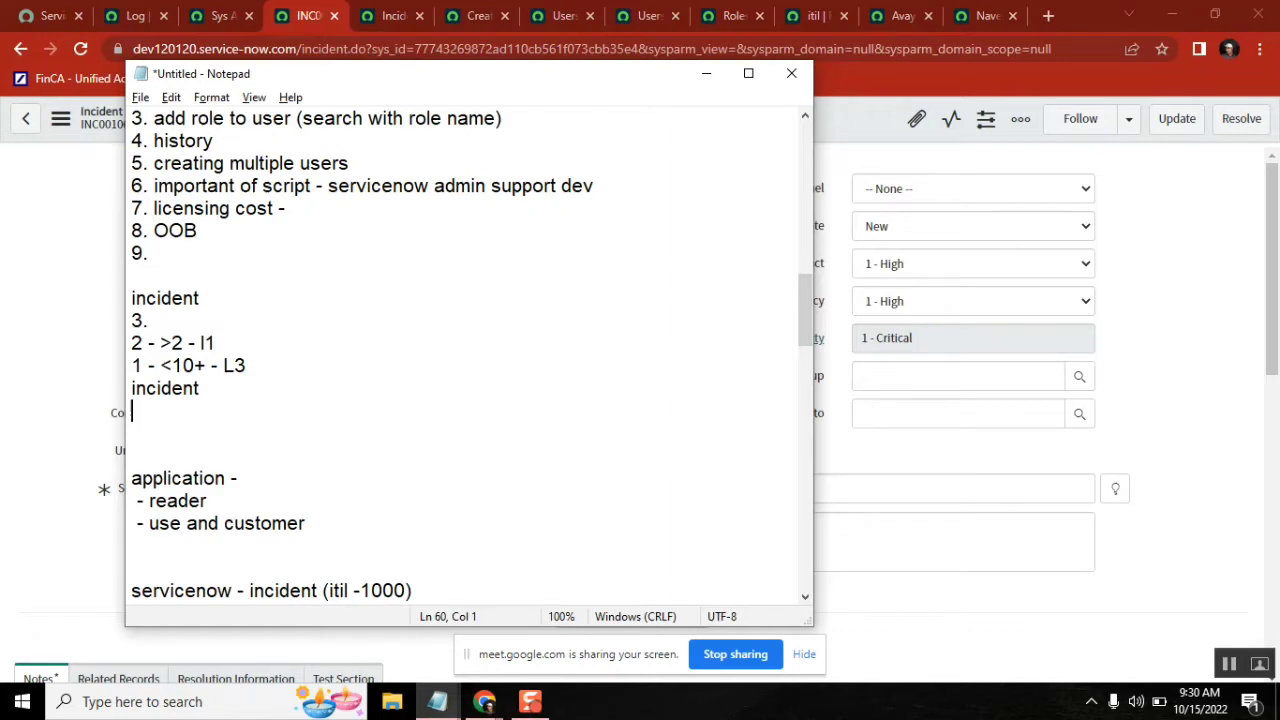
{"action": "key", "text": "Return"}
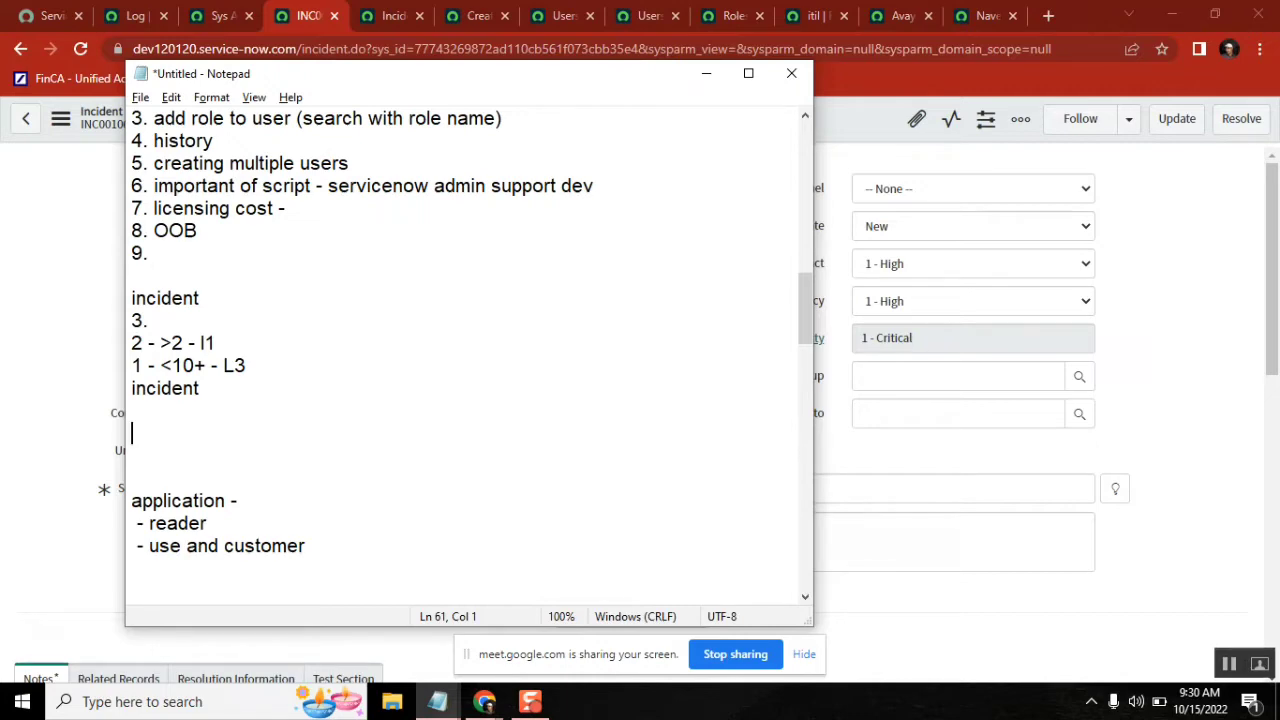
Type 'service desk(l1)' on the blank line below the incident line.
{"action": "type", "text": "service desk(l"}
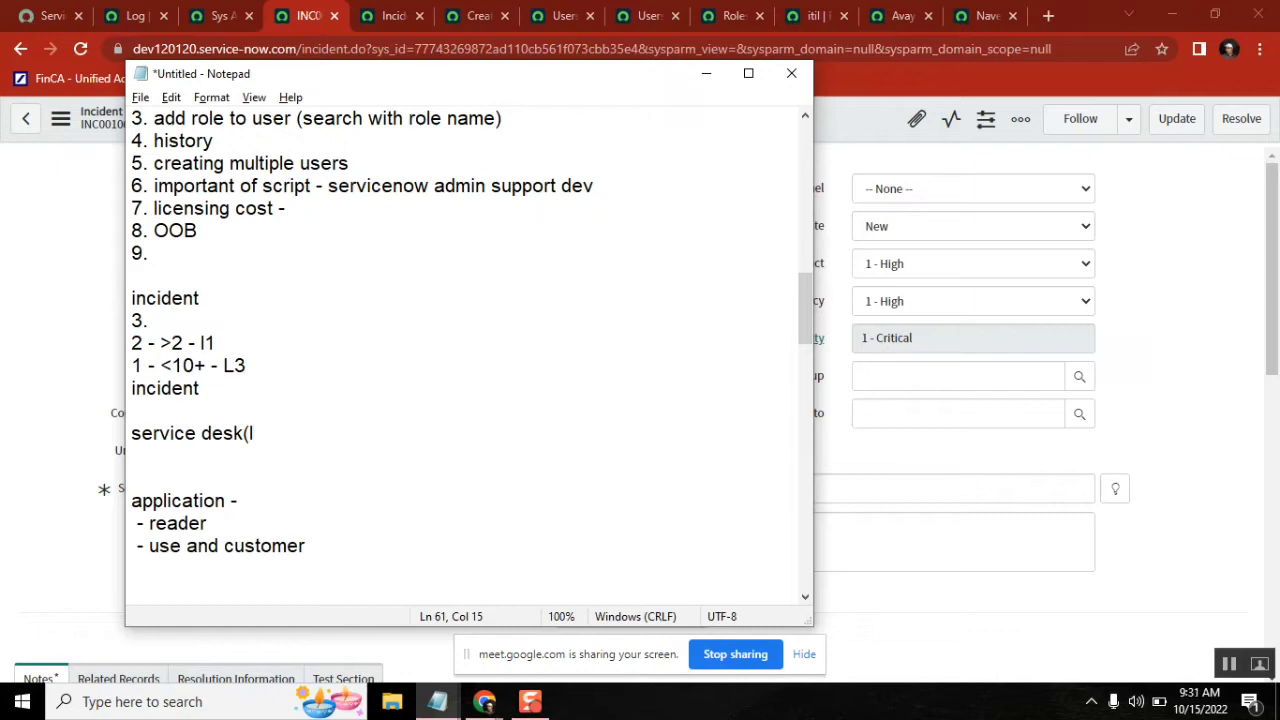
{"action": "type", "text": "1)"}
{"action": "left_click", "coordinate": [159, 388]}
{"action": "left_click", "coordinate": [178, 446]}
{"action": "double_click", "coordinate": [254, 428]}
{"action": "left_click", "coordinate": [306, 436]}
{"action": "double_click", "coordinate": [157, 430]}
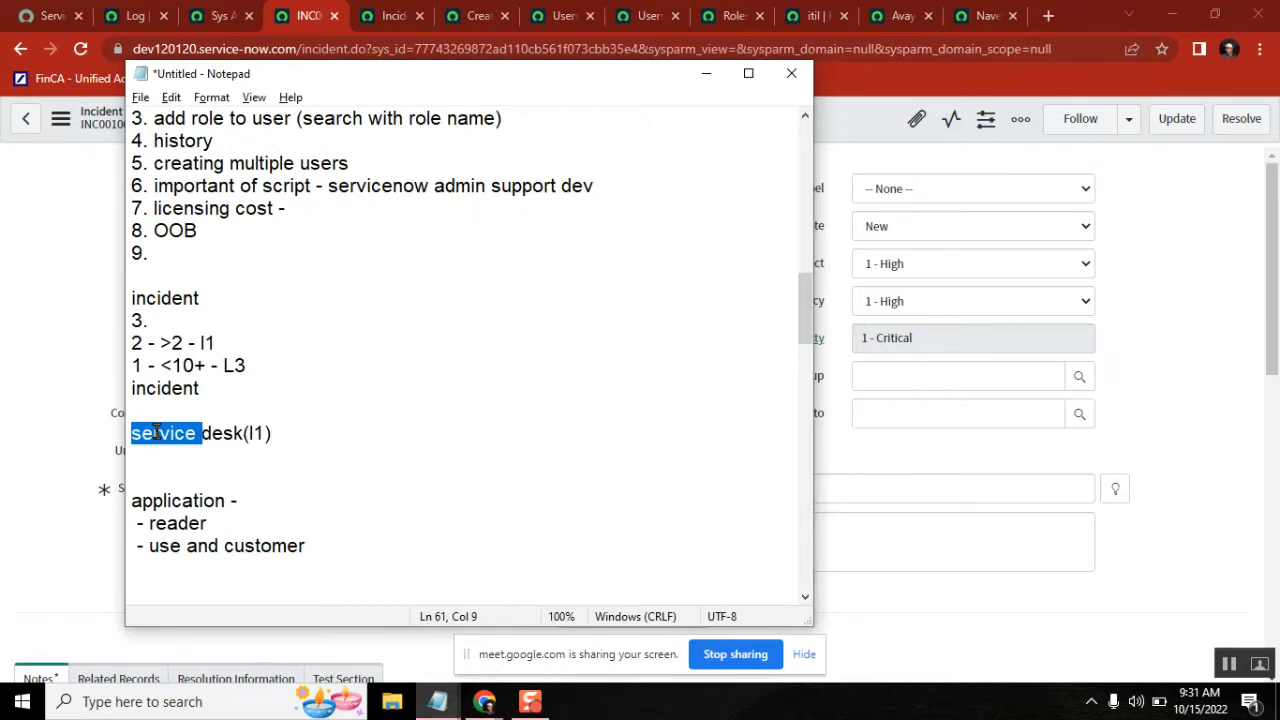
{"action": "left_click", "coordinate": [293, 436]}
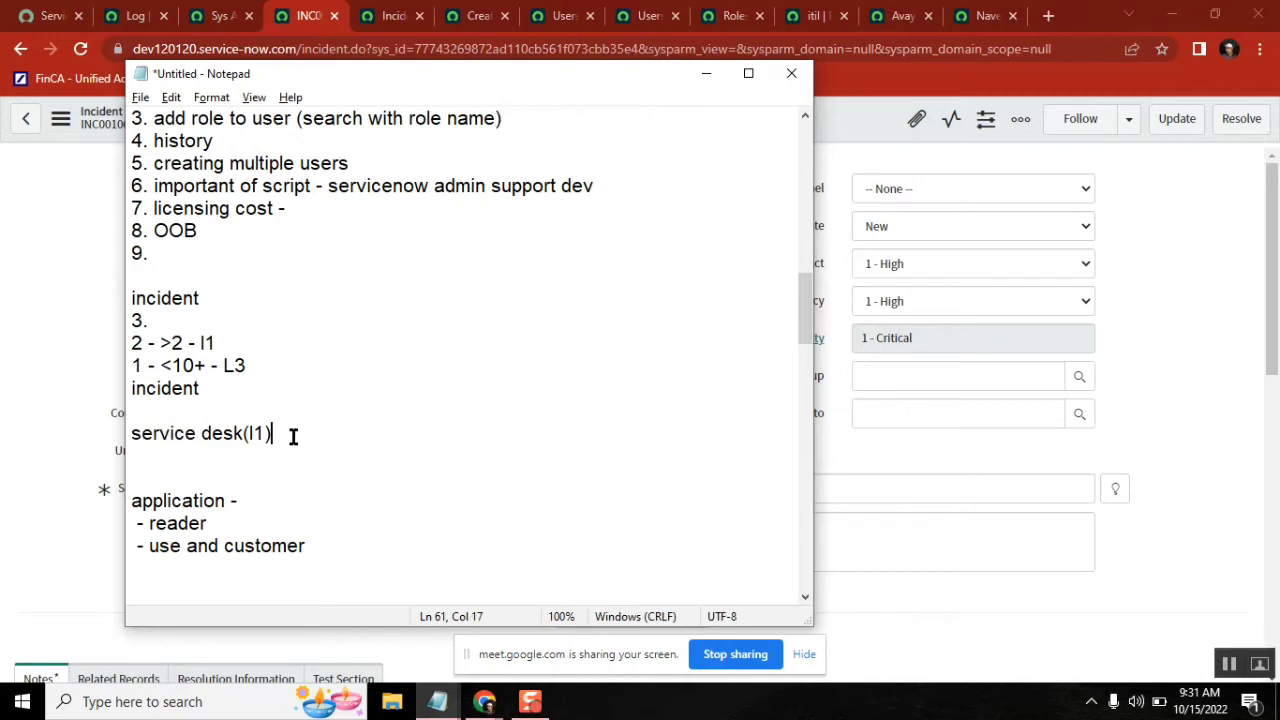
Extend the incident line to read 'incident - avaya connectivity issue'.
{"action": "left_click", "coordinate": [232, 388]}
{"action": "type", "text": "- avaya con"}
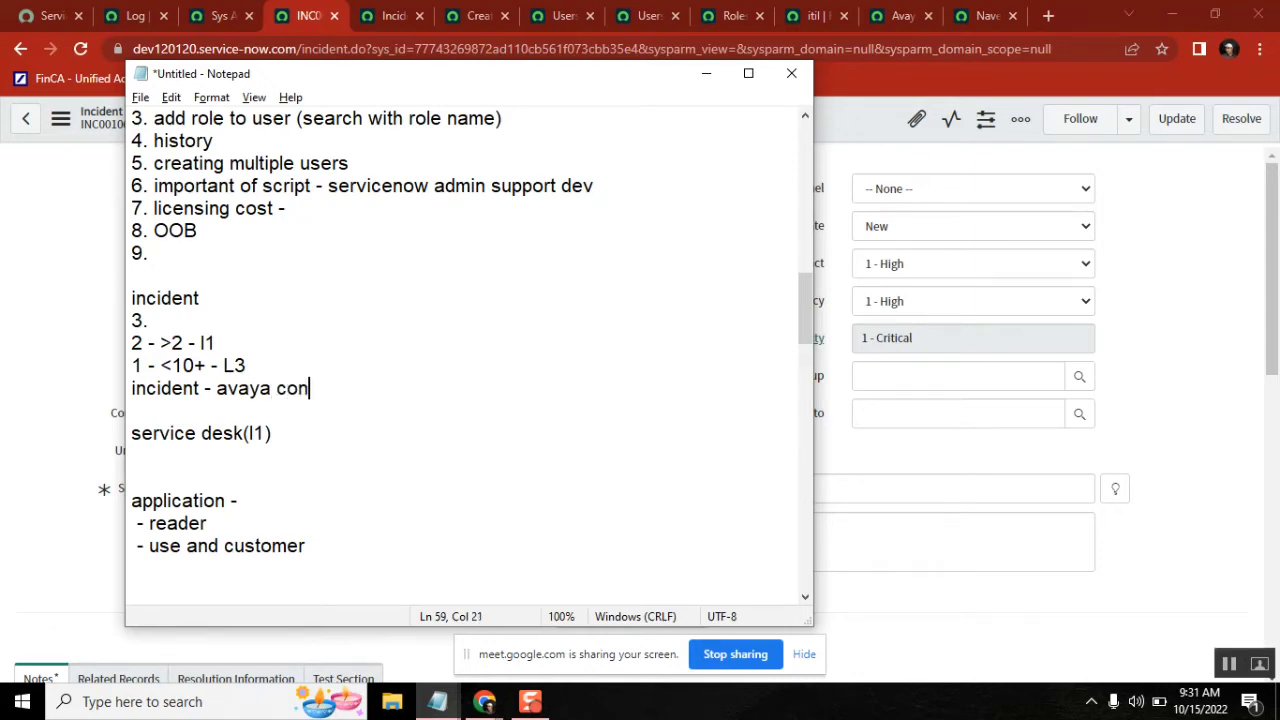
{"action": "type", "text": "nectivity "}
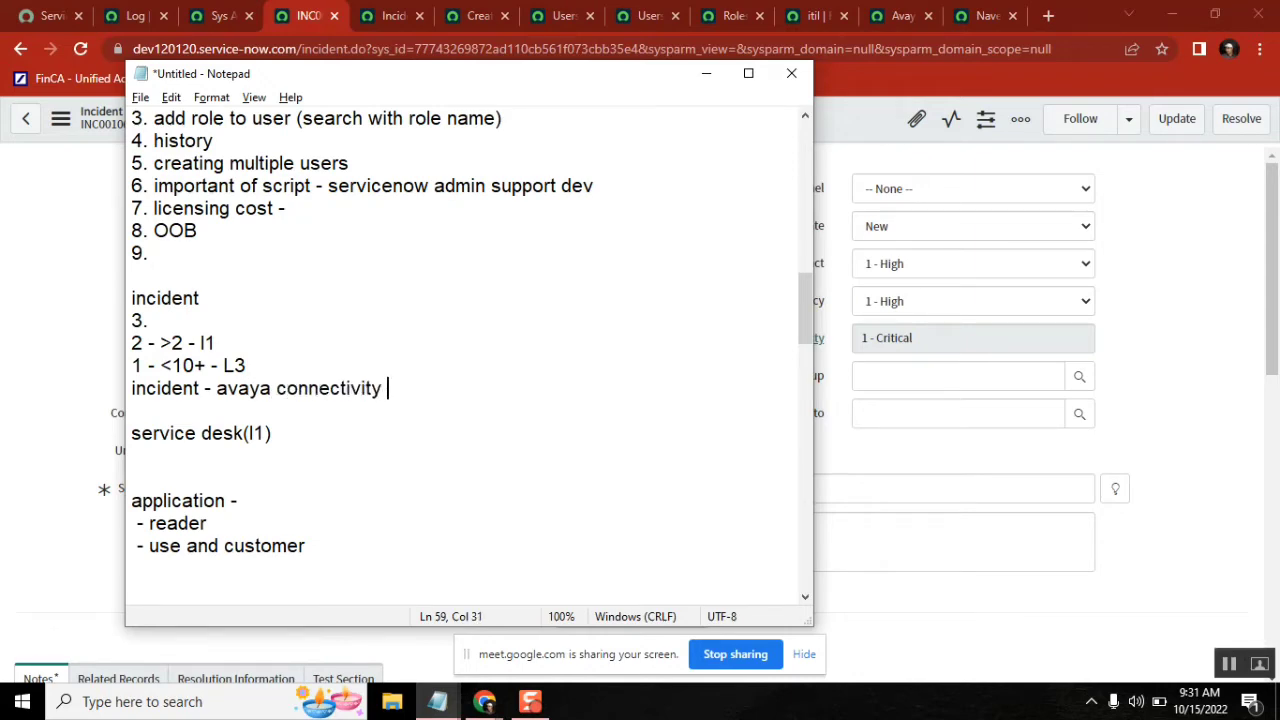
{"action": "type", "text": "issue"}
{"action": "double_click", "coordinate": [224, 436]}
{"action": "left_click", "coordinate": [312, 437]}
{"action": "left_click", "coordinate": [173, 390]}
{"action": "double_click", "coordinate": [241, 394]}
{"action": "left_click", "coordinate": [291, 432]}
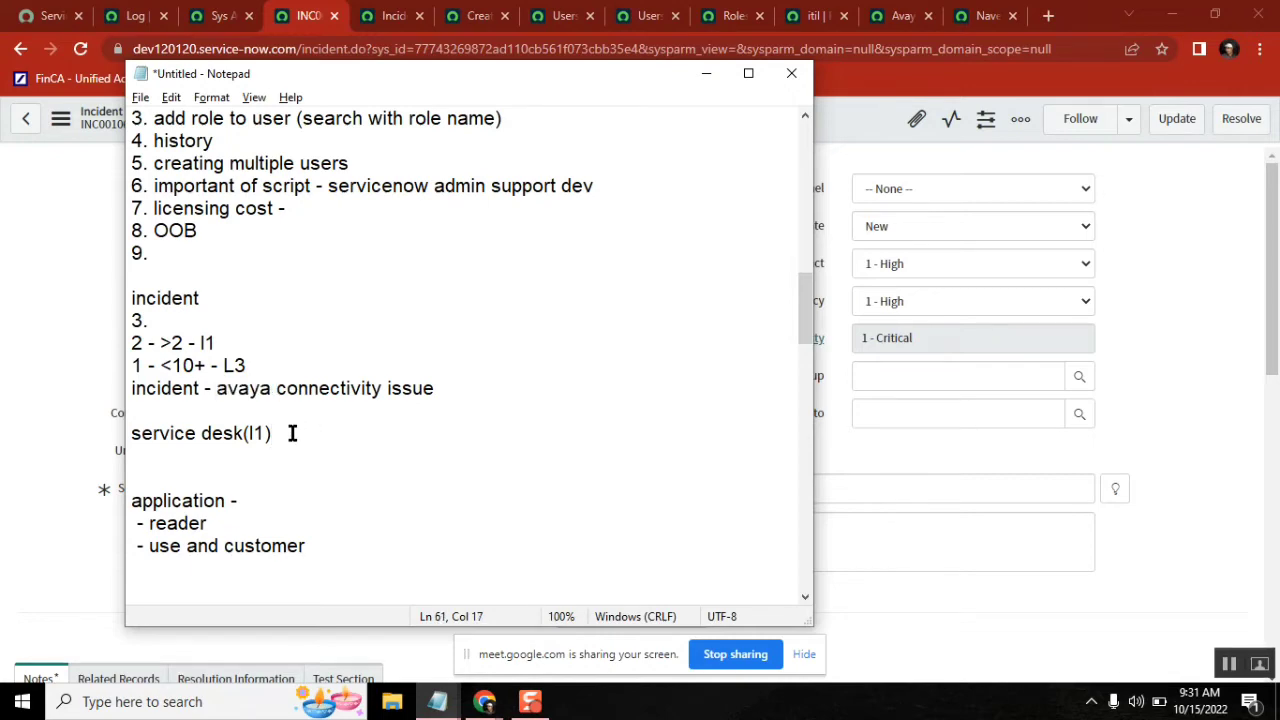
Add 'move to avaya - L2' and 'security --- L3' lines under 'service desk(l1)'.
{"action": "key", "text": "Return"}
{"action": "type", "text": "move to a"}
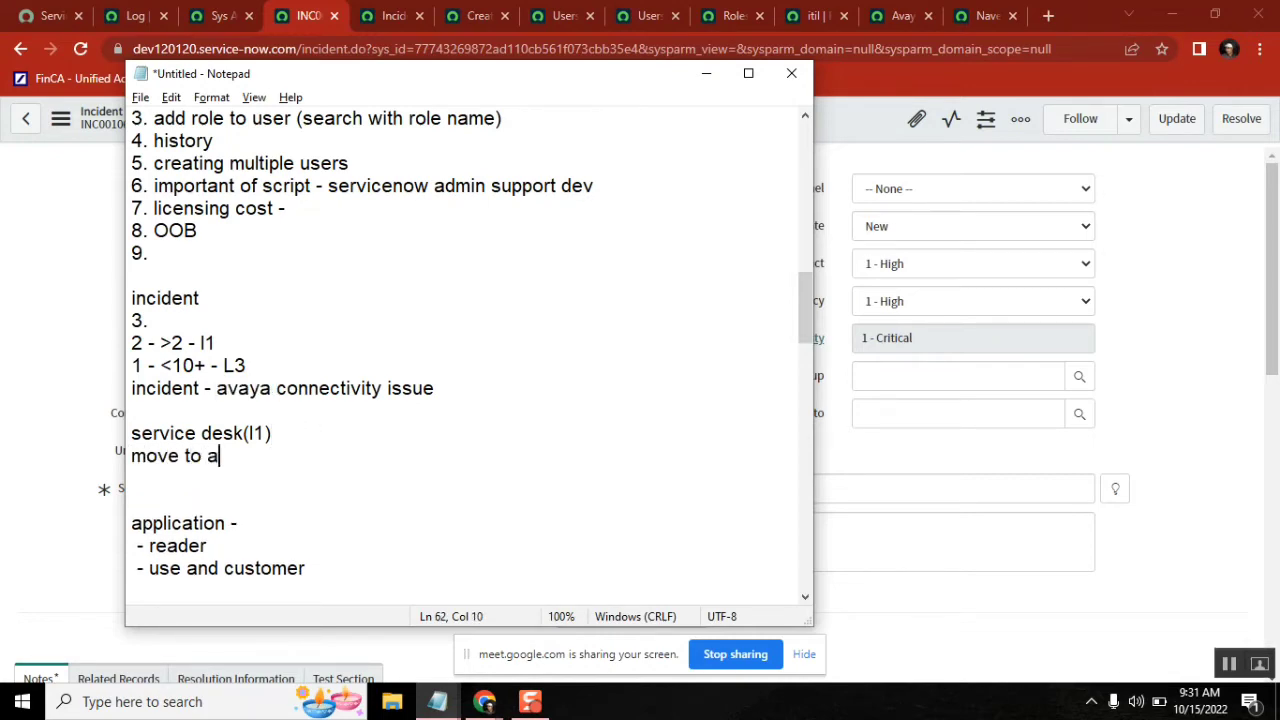
{"action": "type", "text": "vaya"}
{"action": "type", "text": "- L2"}
{"action": "double_click", "coordinate": [258, 390]}
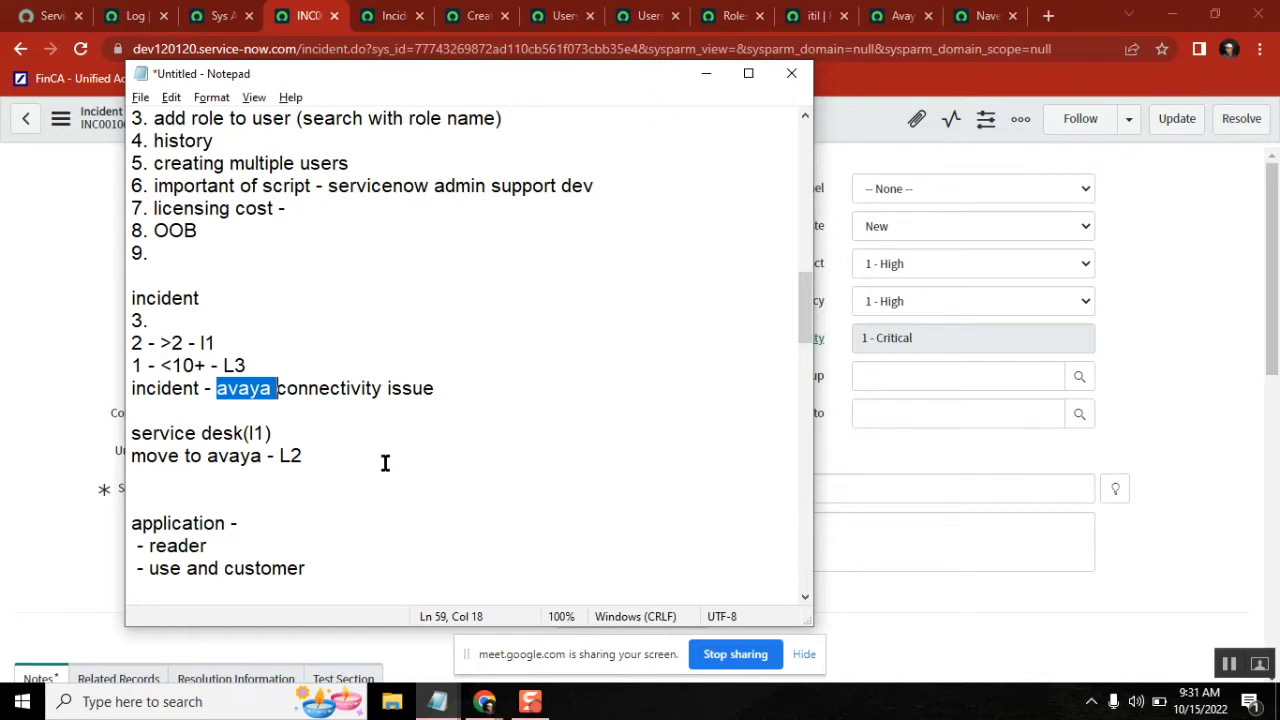
{"action": "left_click", "coordinate": [338, 458]}
{"action": "double_click", "coordinate": [257, 395]}
{"action": "double_click", "coordinate": [162, 390]}
{"action": "left_click", "coordinate": [325, 456]}
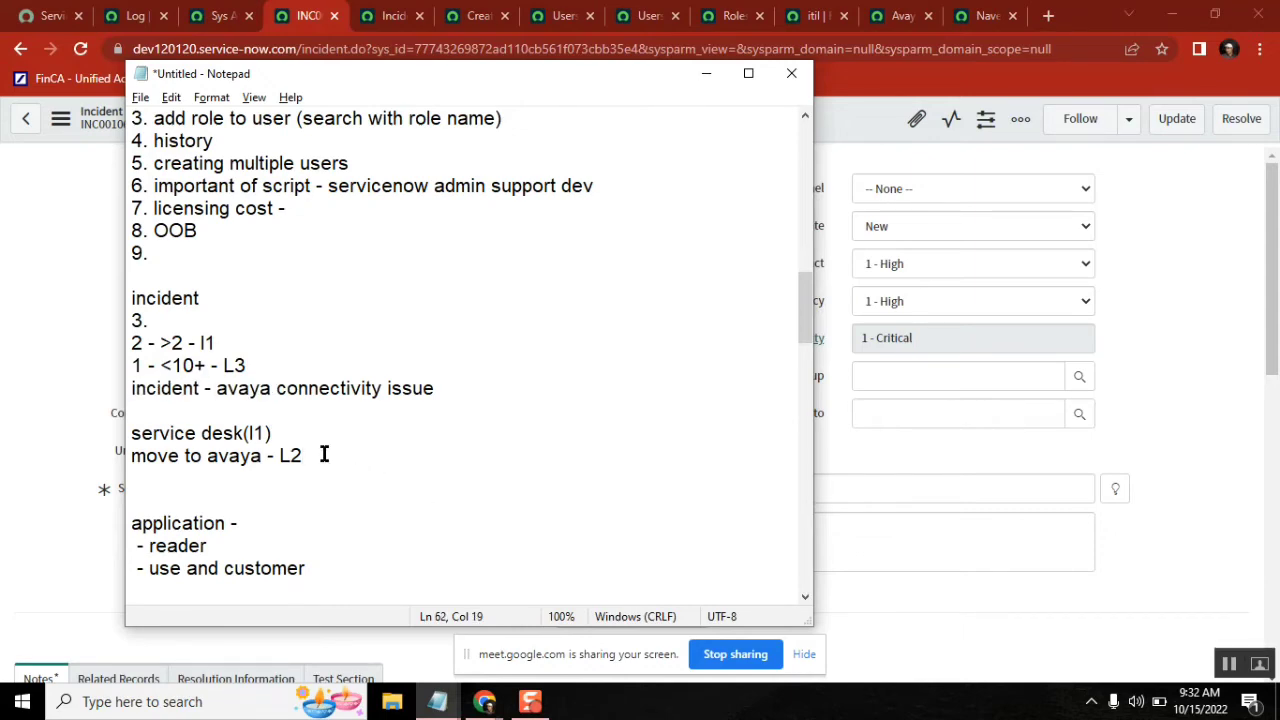
{"action": "key", "text": "Return"}
{"action": "type", "text": "secu"}
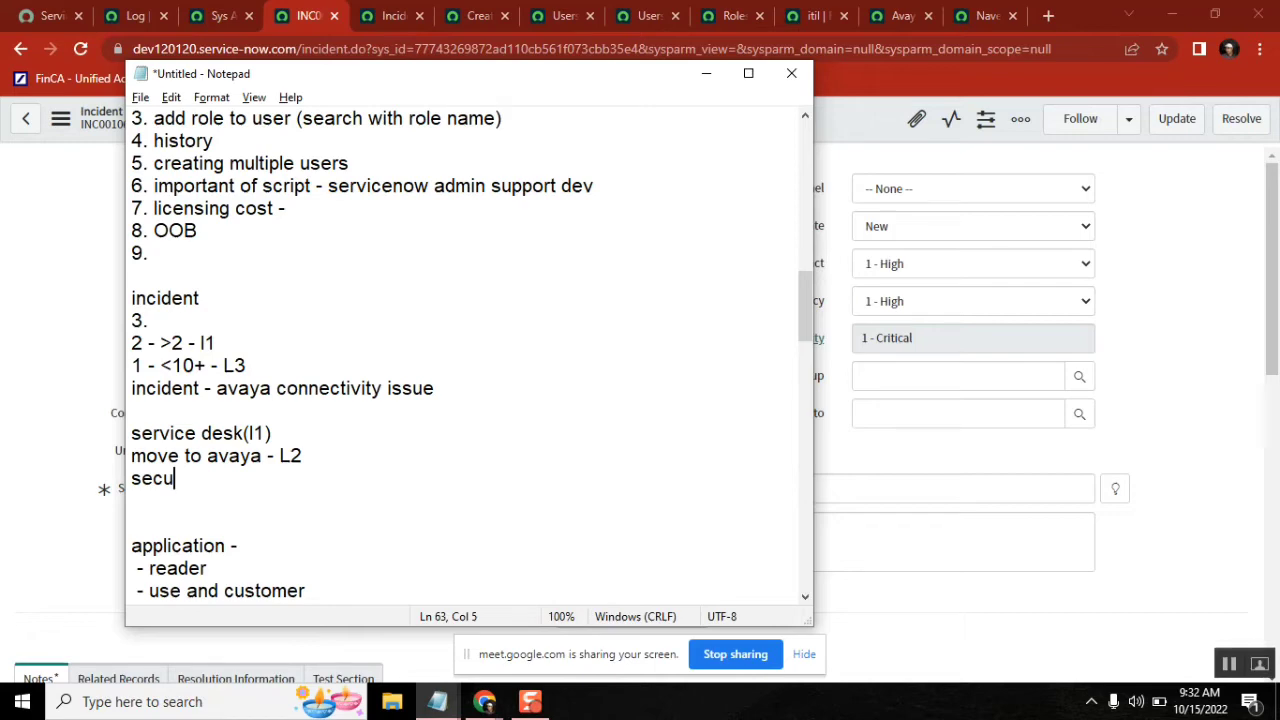
{"action": "type", "text": "rity --- L3"}
{"action": "double_click", "coordinate": [174, 393]}
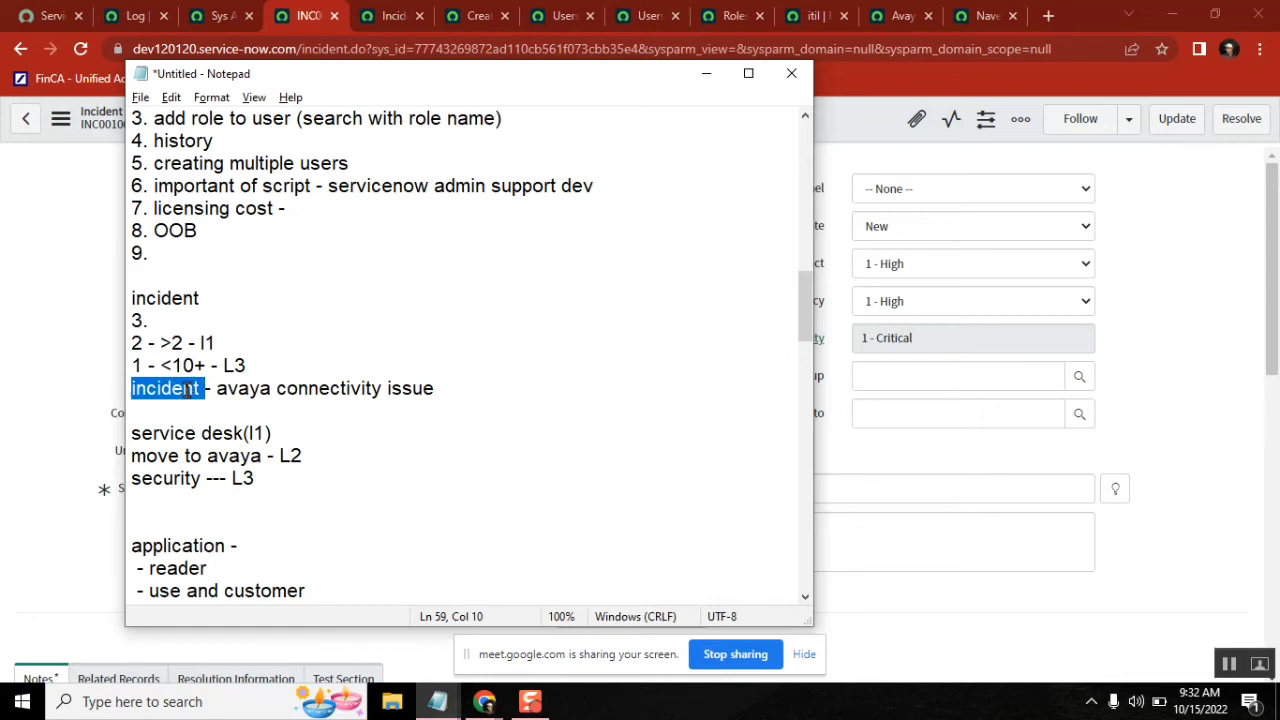
{"action": "double_click", "coordinate": [246, 394]}
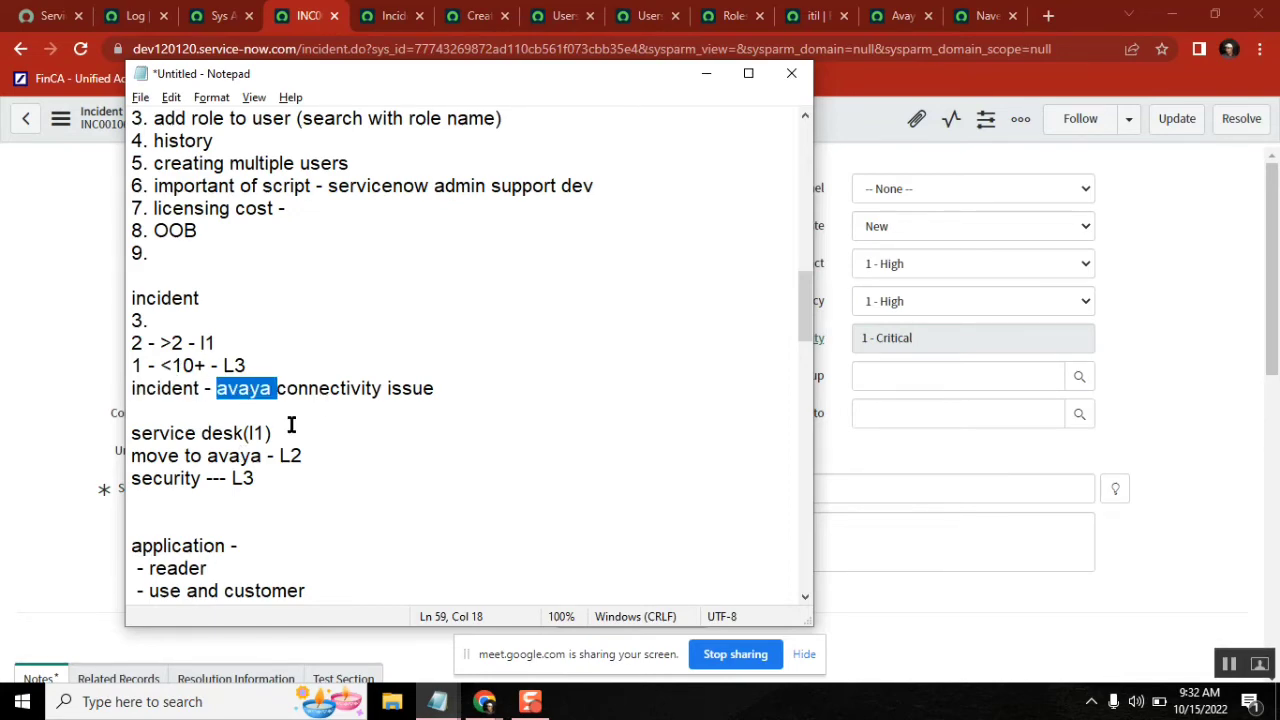
{"action": "double_click", "coordinate": [203, 432]}
{"action": "double_click", "coordinate": [275, 456]}
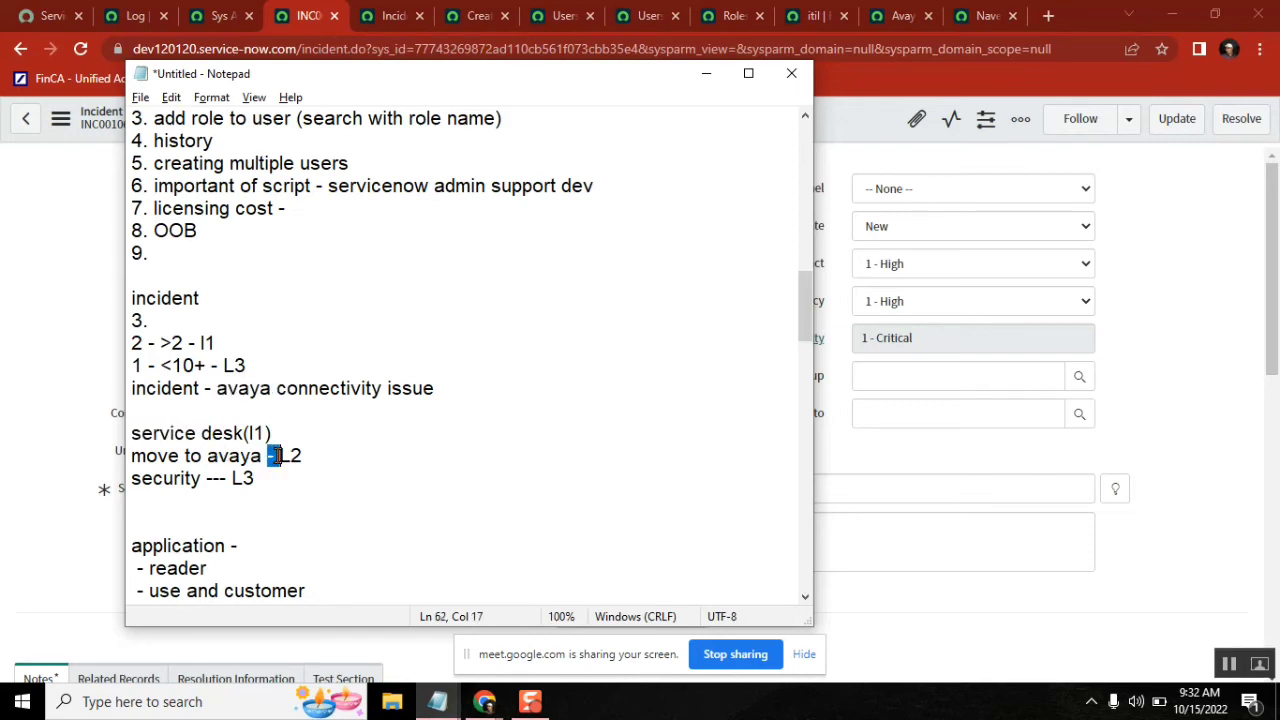
{"action": "double_click", "coordinate": [228, 458]}
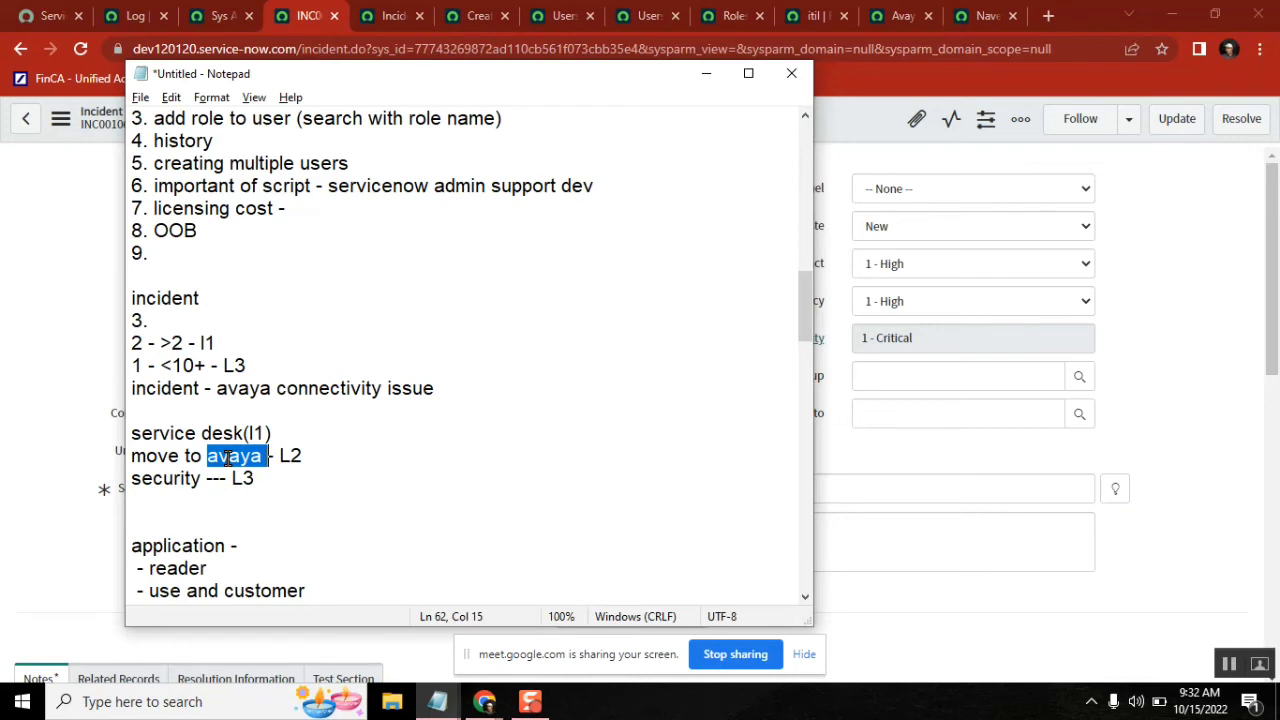
{"action": "double_click", "coordinate": [172, 478]}
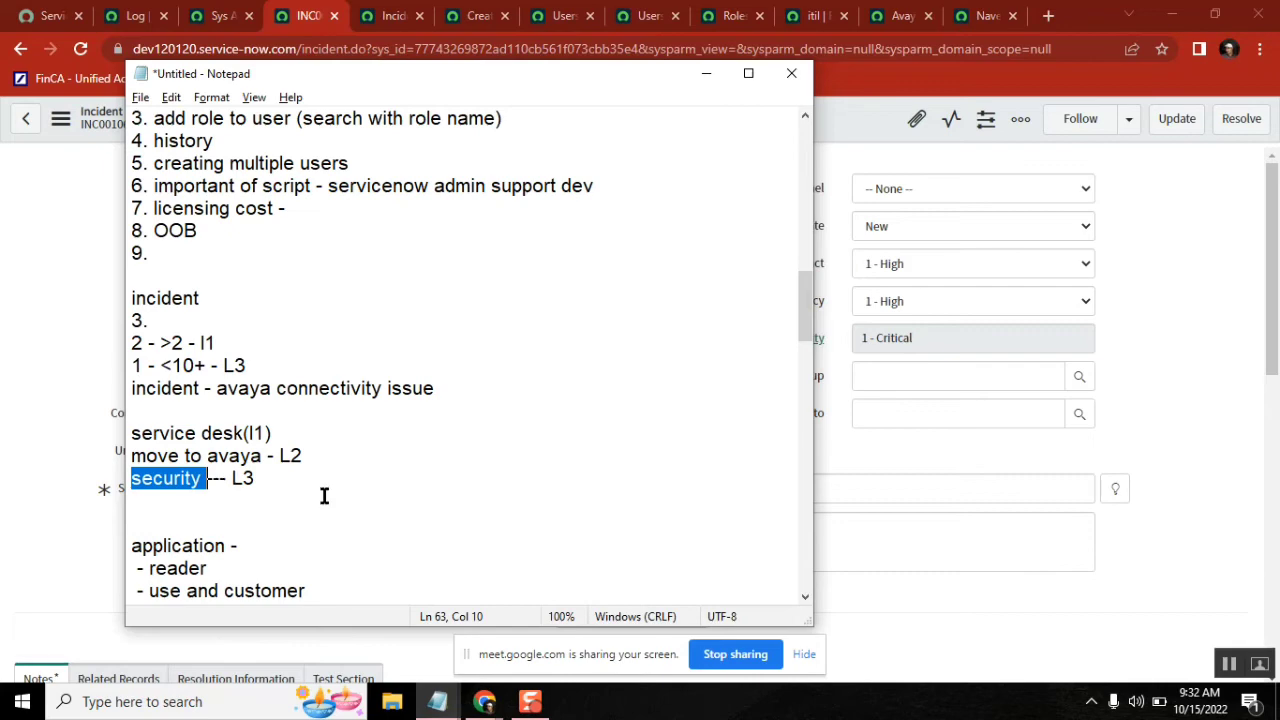
{"action": "left_click", "coordinate": [155, 318]}
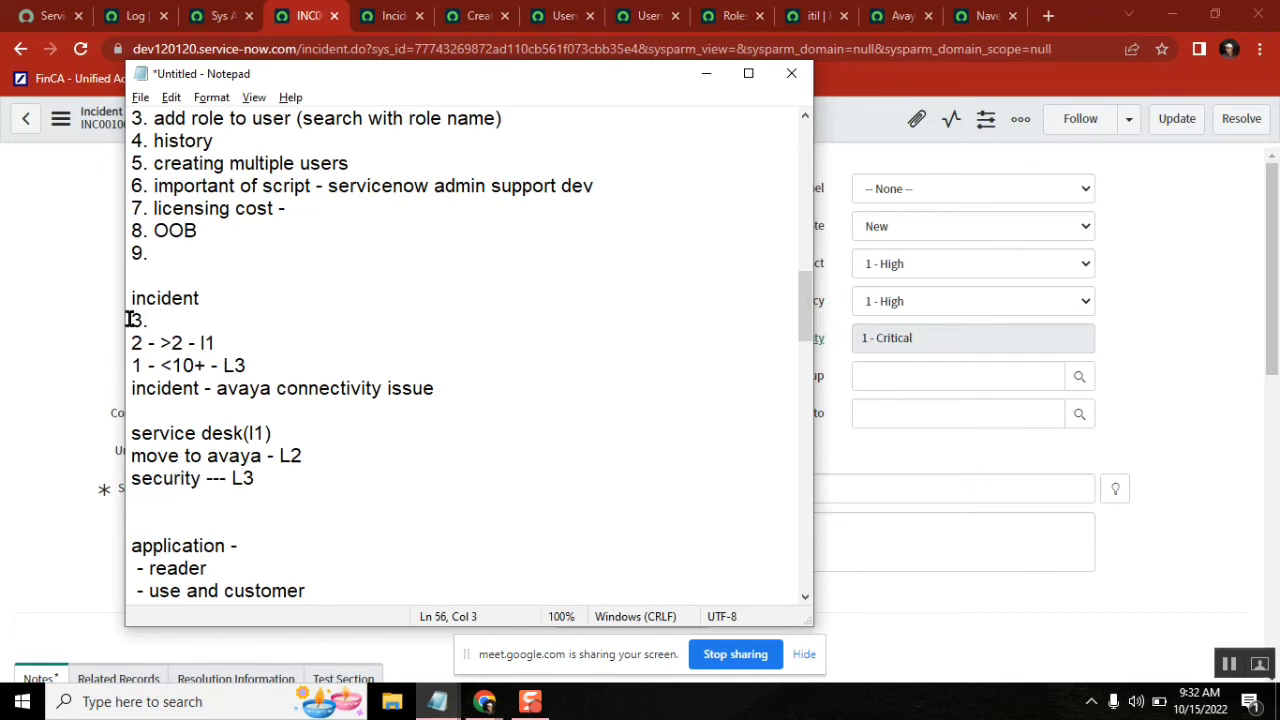
{"action": "left_click", "coordinate": [134, 318], "text": "shift"}
{"action": "double_click", "coordinate": [235, 365]}
{"action": "left_click", "coordinate": [262, 456]}
{"action": "left_click", "coordinate": [131, 321], "text": "shift"}
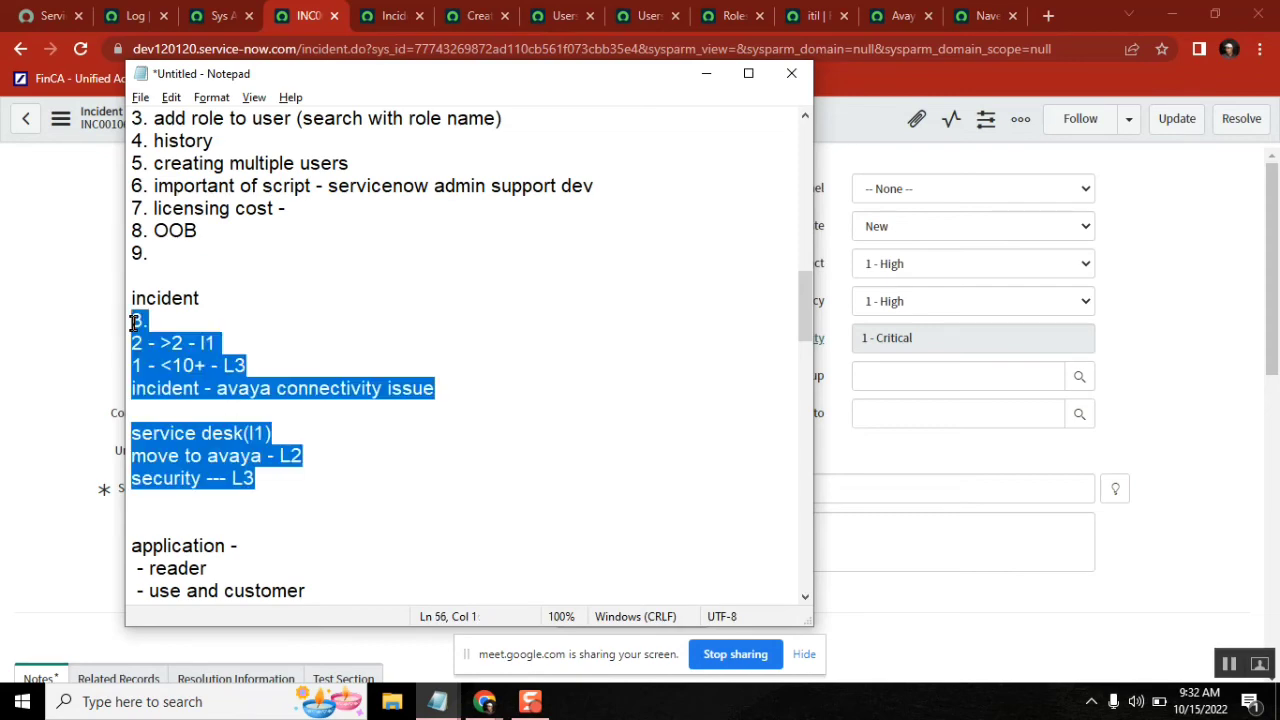